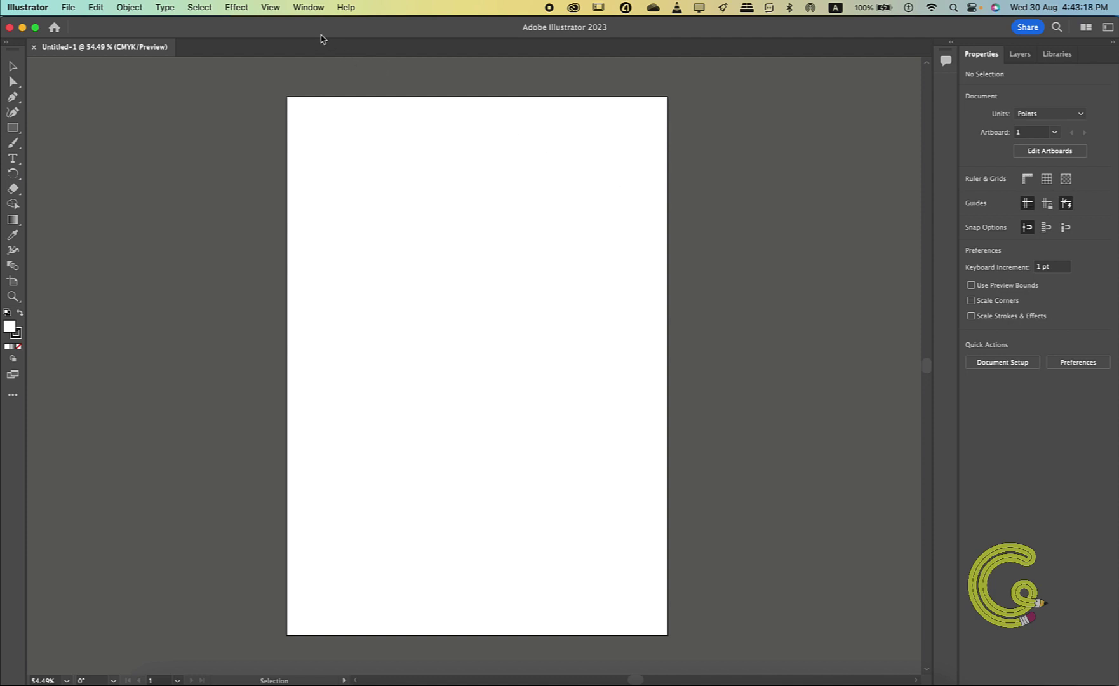
Browse the Window menu's workspace options, then dismiss it without changing anything.
{"action": "left_click", "coordinate": [310, 6]}
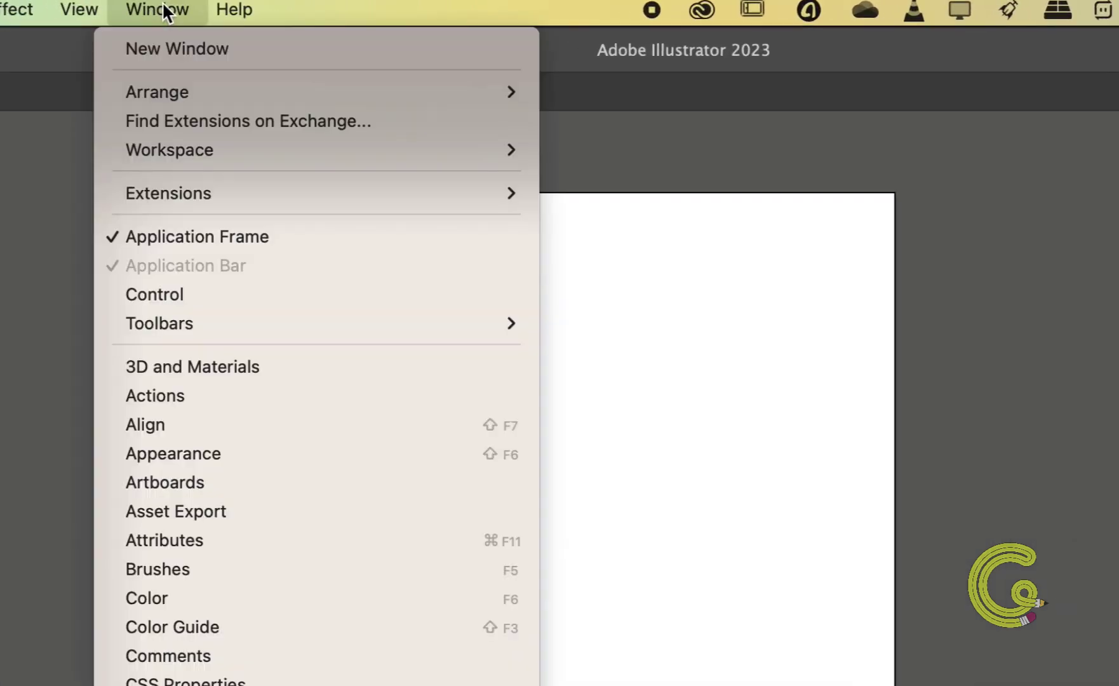
{"action": "mouse_move", "coordinate": [215, 155]}
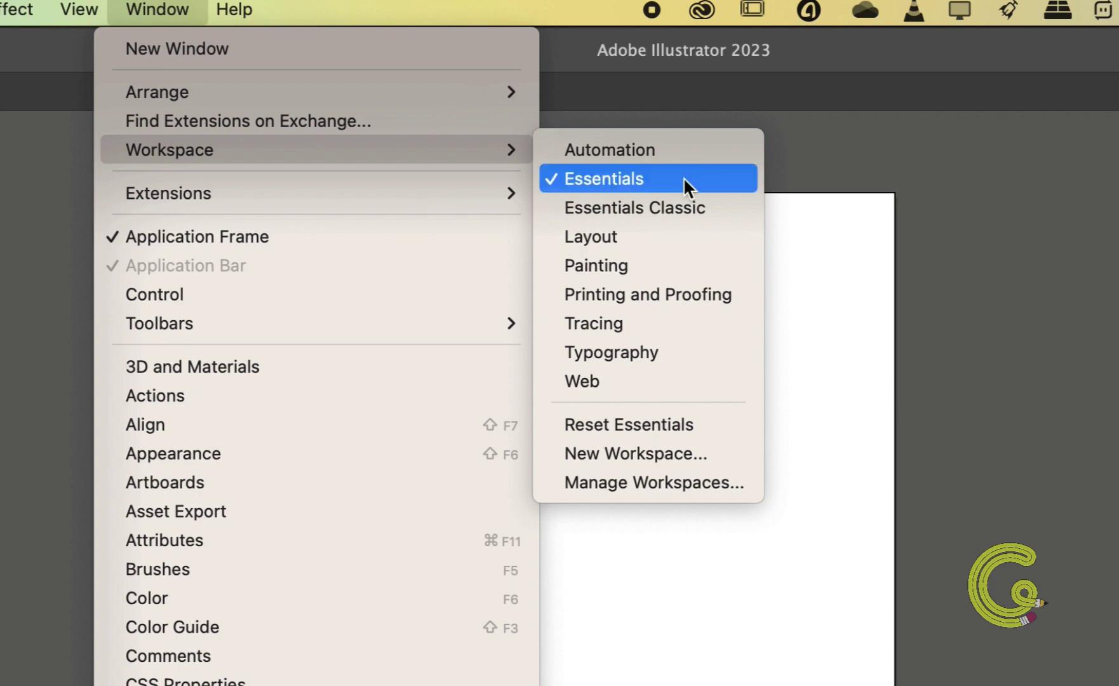
{"action": "left_click", "coordinate": [1086, 435]}
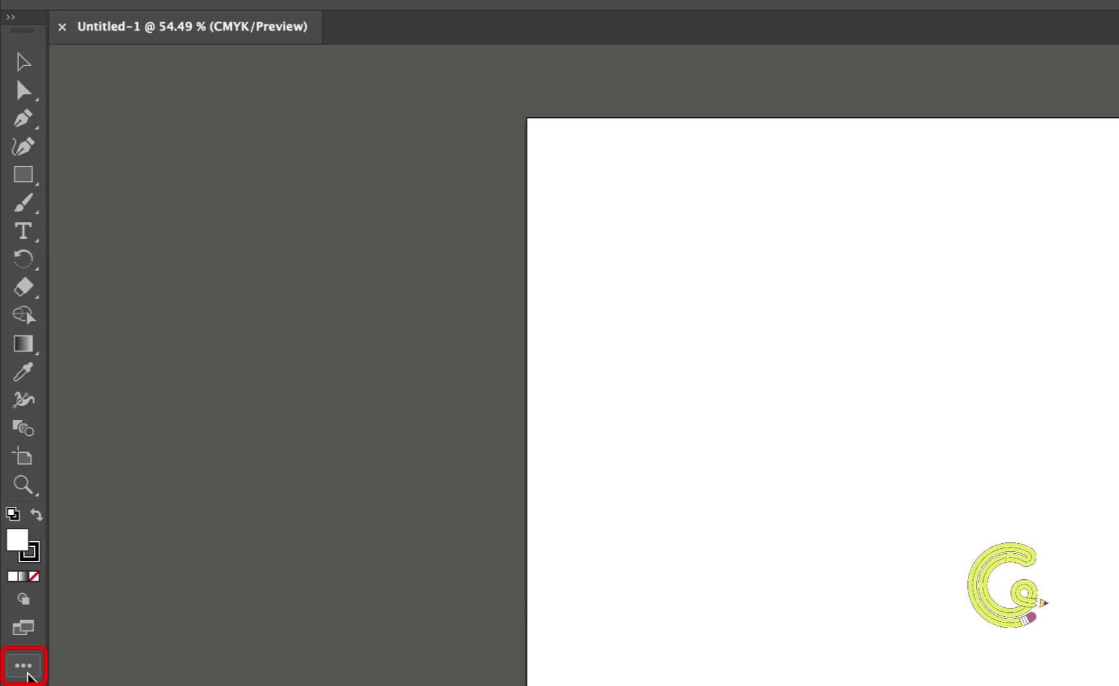
Add the Shaper tool to the toolbar, then switch it to two columns and back to one.
{"action": "left_click", "coordinate": [25, 667]}
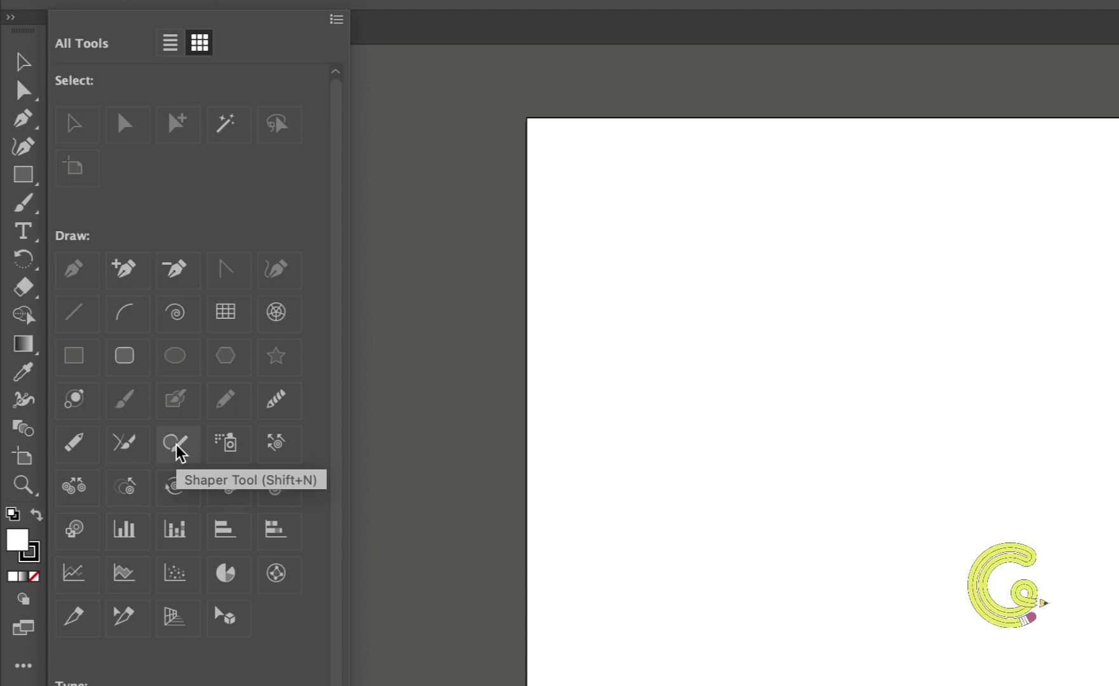
{"action": "left_click_drag", "start_coordinate": [176, 445], "coordinate": [24, 373]}
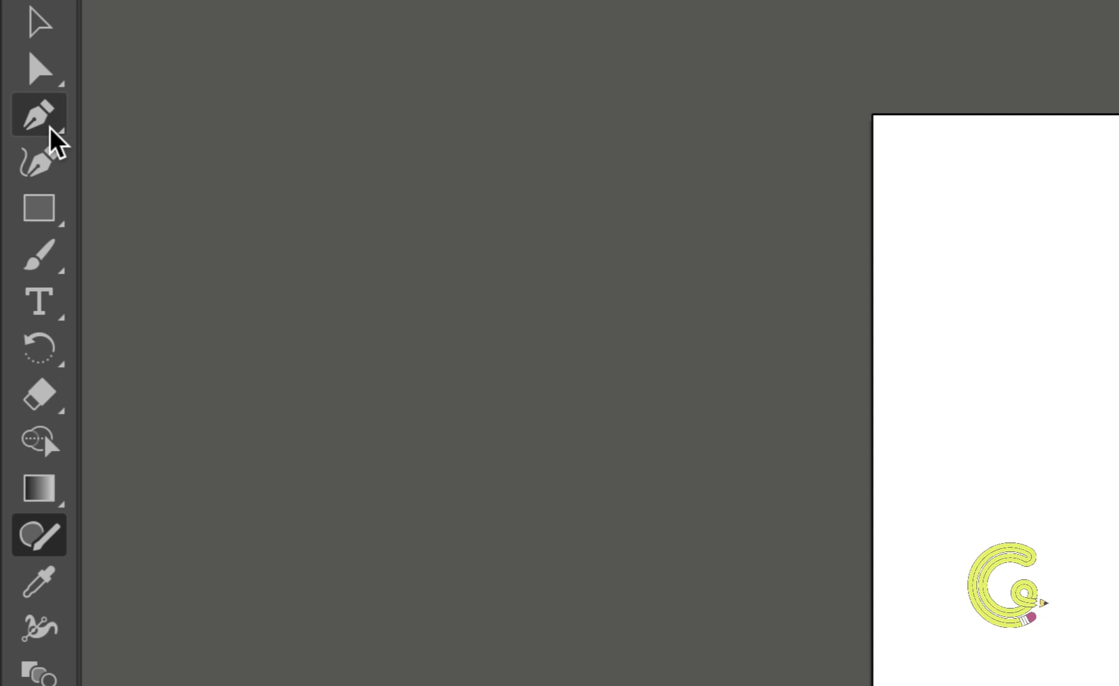
{"action": "left_click", "coordinate": [51, 127]}
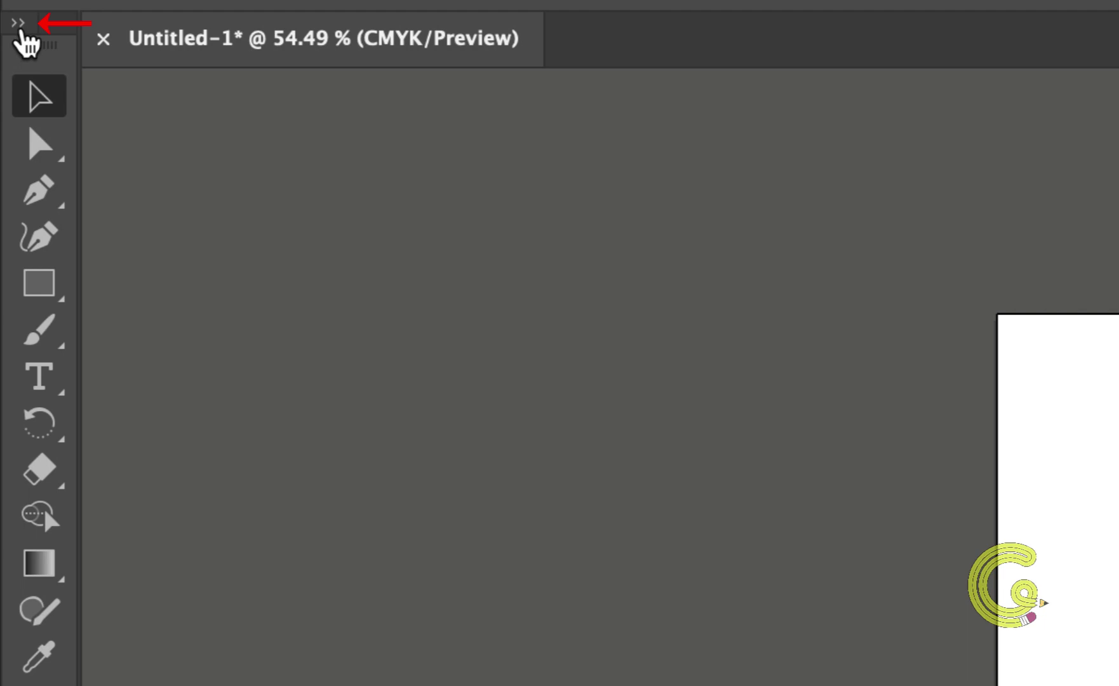
{"action": "left_click", "coordinate": [21, 28]}
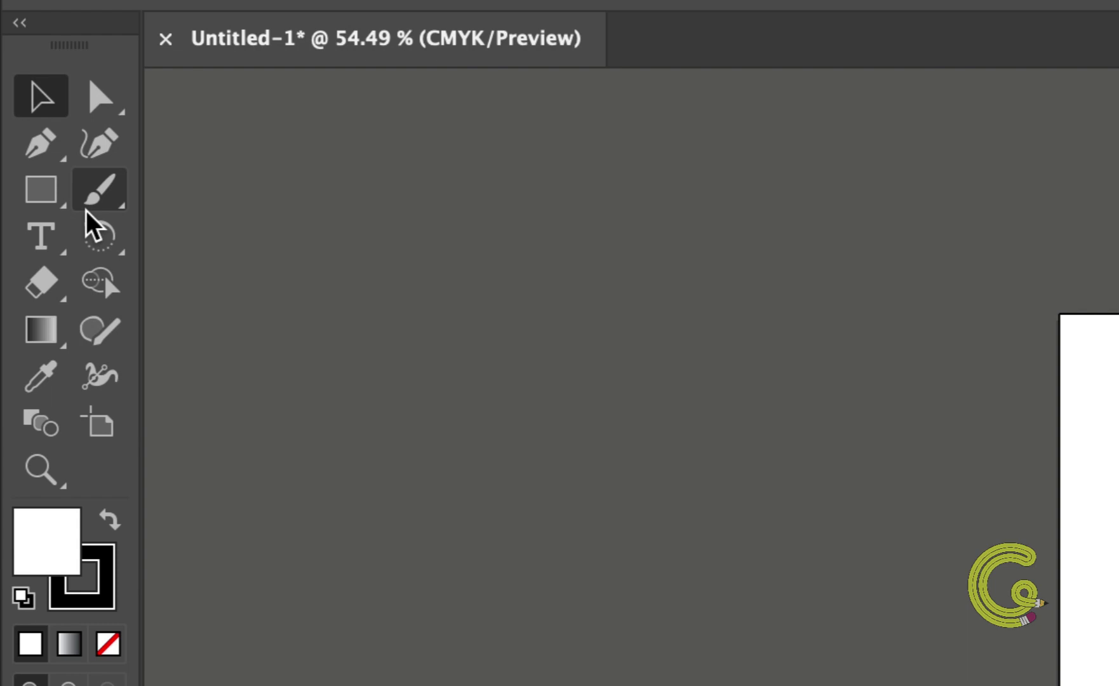
{"action": "left_click", "coordinate": [21, 30]}
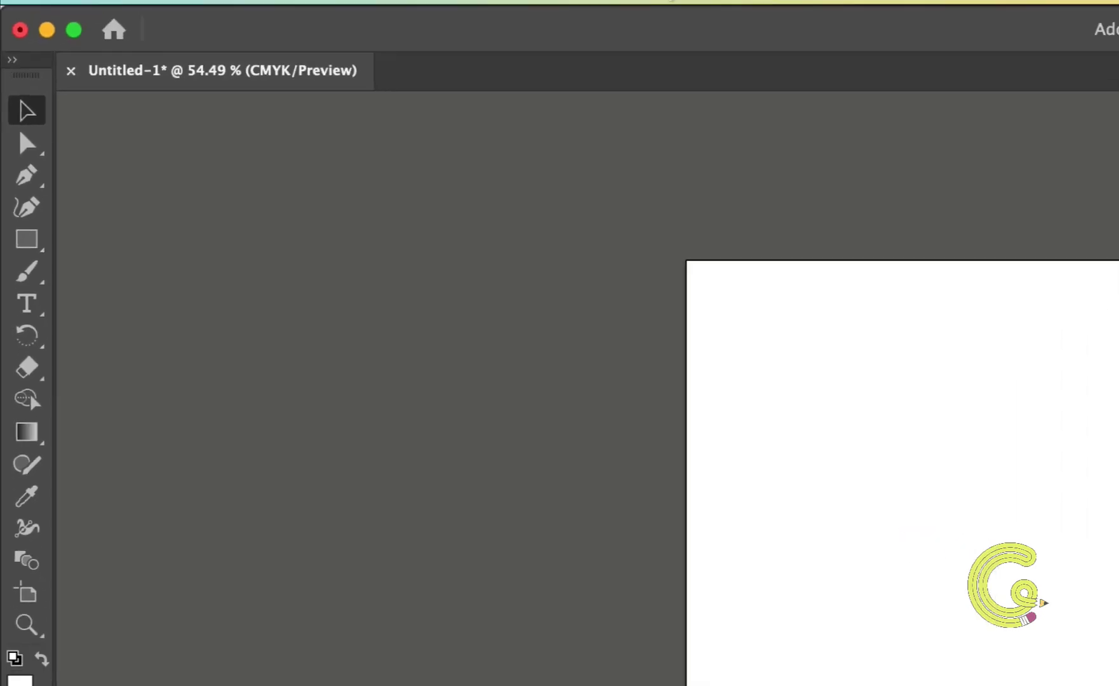
Load Essentials Classic from Window > Workspace and leave its side panels expanded.
{"action": "left_click", "coordinate": [555, 14]}
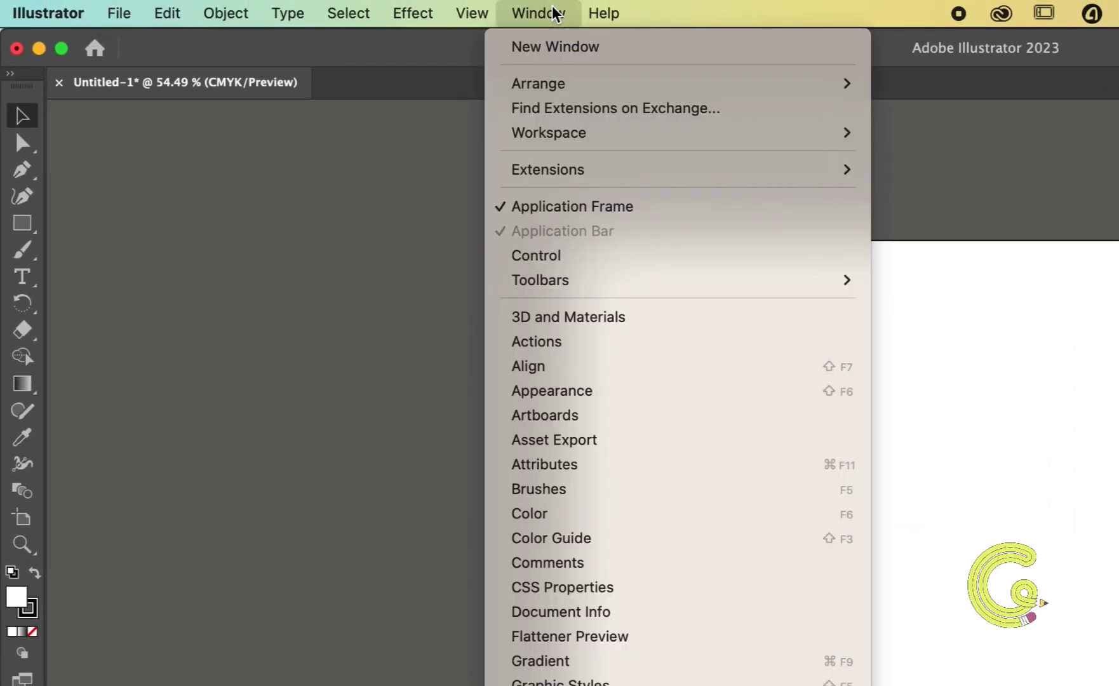
{"action": "mouse_move", "coordinate": [629, 138]}
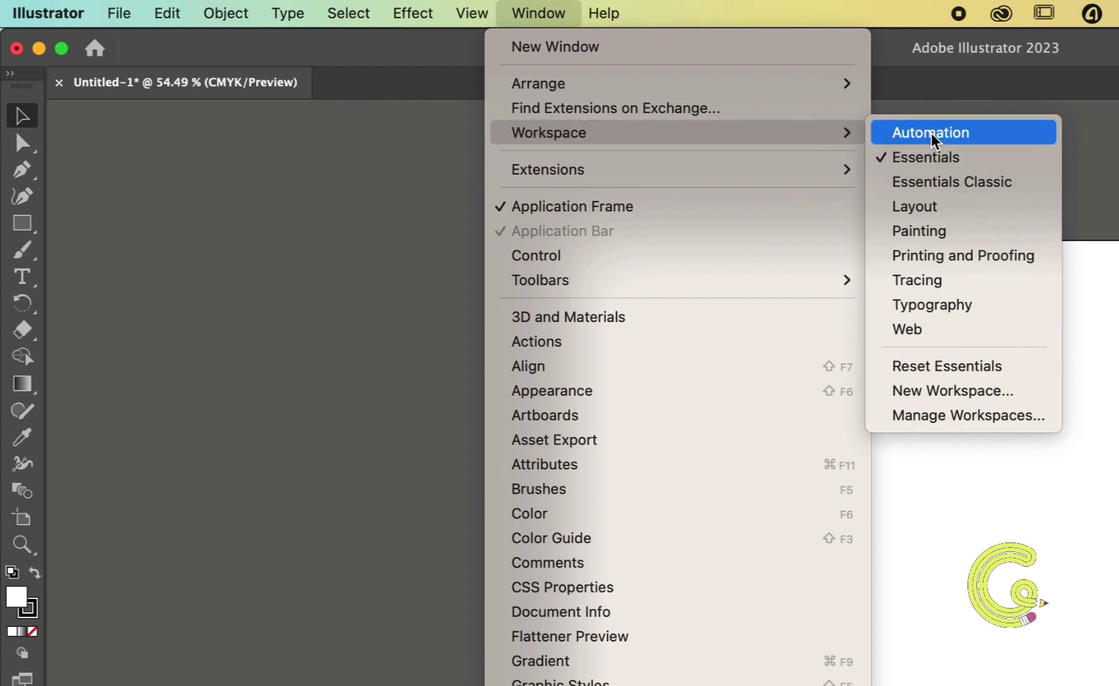
{"action": "left_click", "coordinate": [953, 188]}
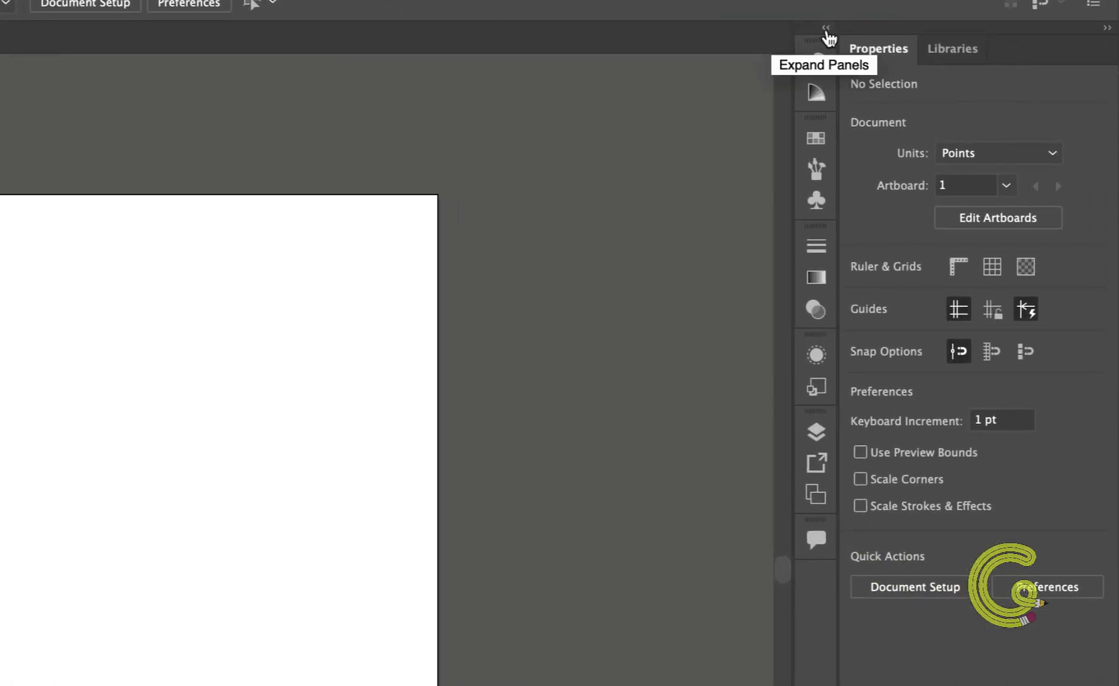
{"action": "left_click", "coordinate": [827, 32]}
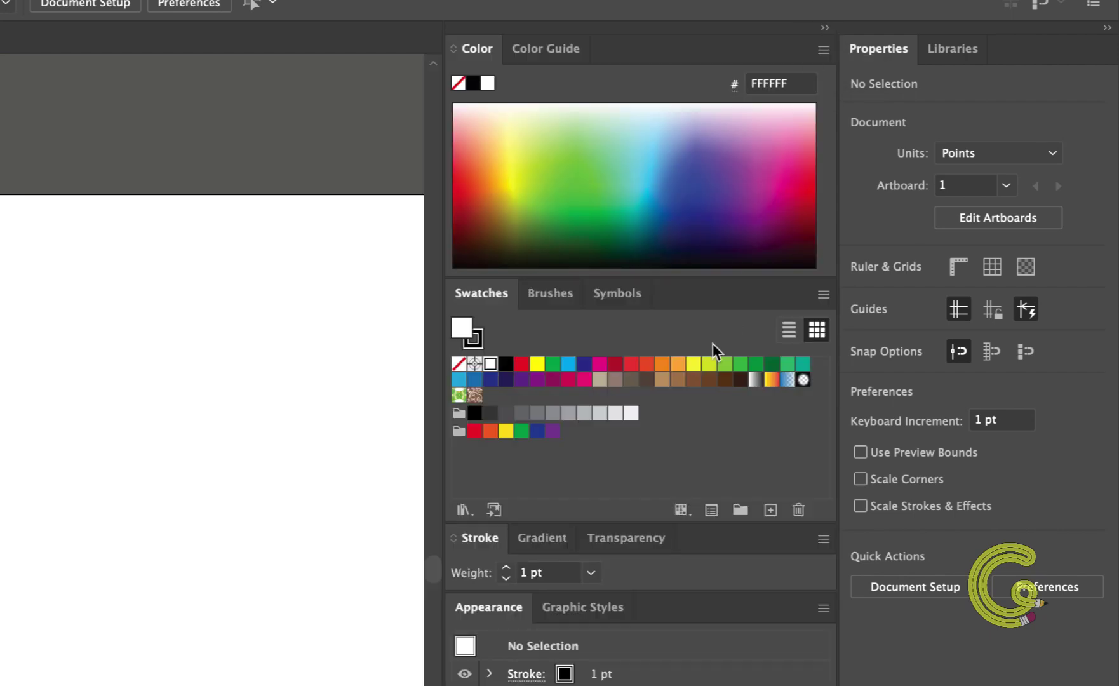
{"action": "left_click", "coordinate": [826, 29]}
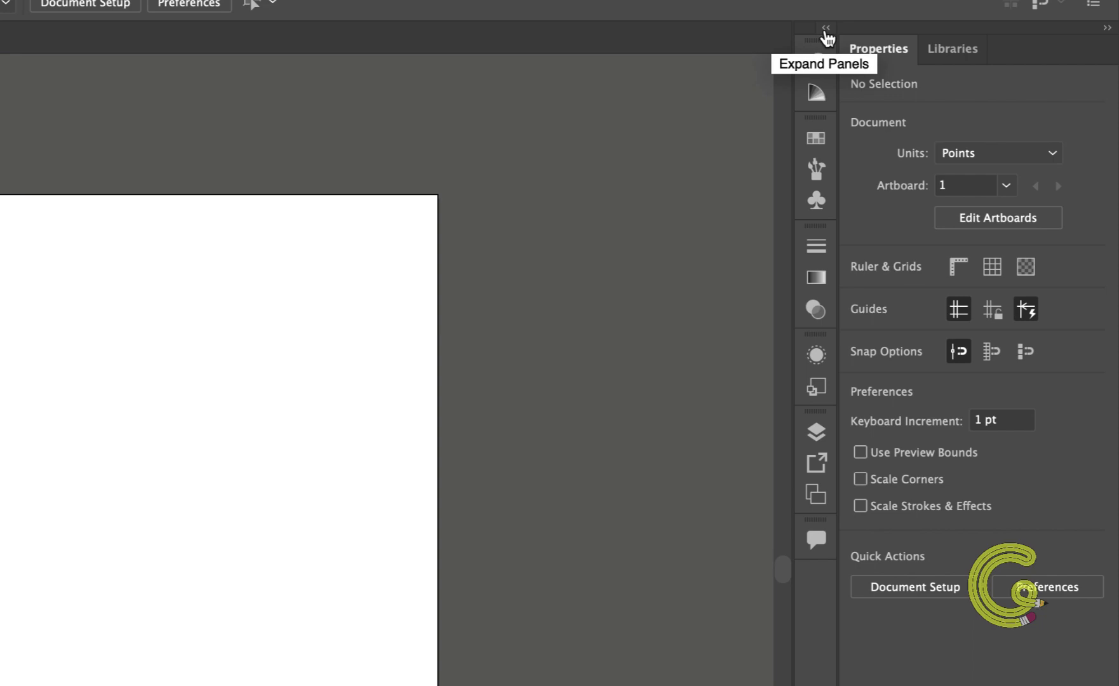
{"action": "left_click", "coordinate": [825, 30]}
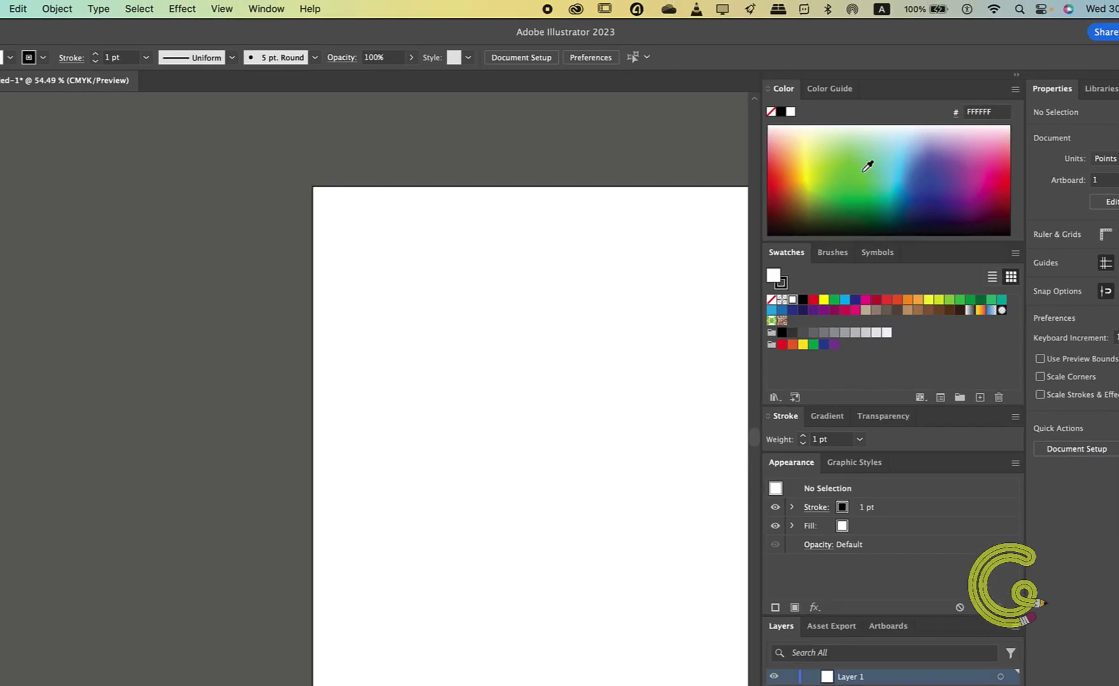
Float and close Swatches, then reopen it from the Window menu and redock it beside Brushes.
{"action": "mouse_move", "coordinate": [790, 255]}
{"action": "left_mouse_down"}
{"action": "mouse_move", "coordinate": [383, 236]}
{"action": "mouse_move", "coordinate": [29, 198]}
{"action": "mouse_move", "coordinate": [858, 251]}
{"action": "left_mouse_up"}
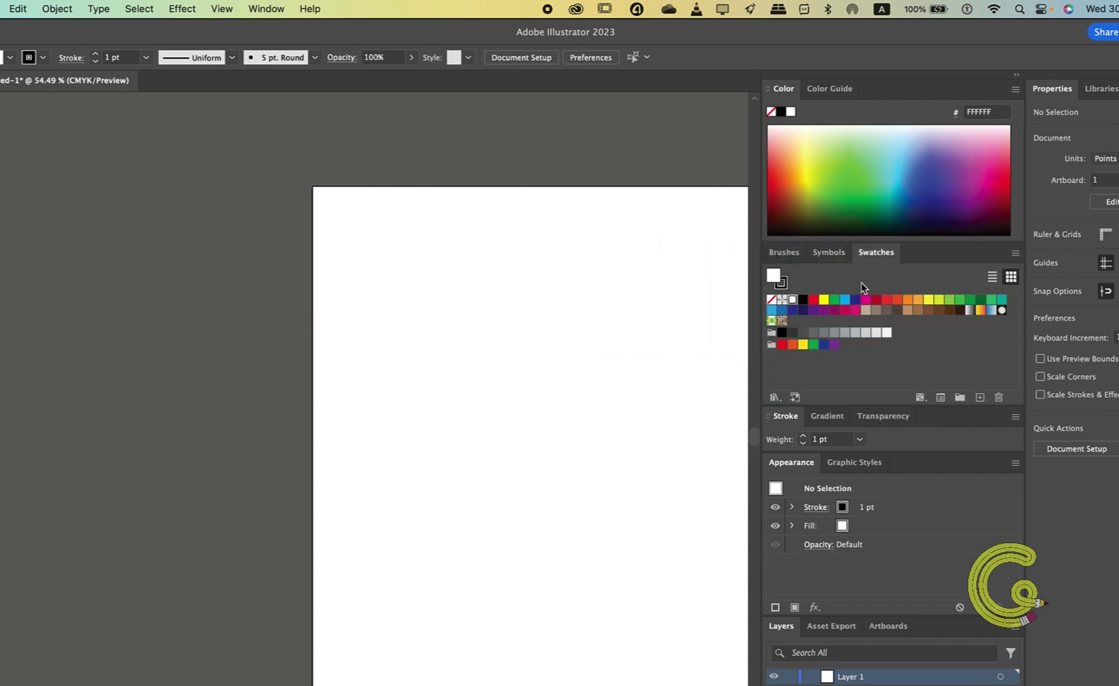
{"action": "left_click_drag", "start_coordinate": [877, 256], "coordinate": [45, 221]}
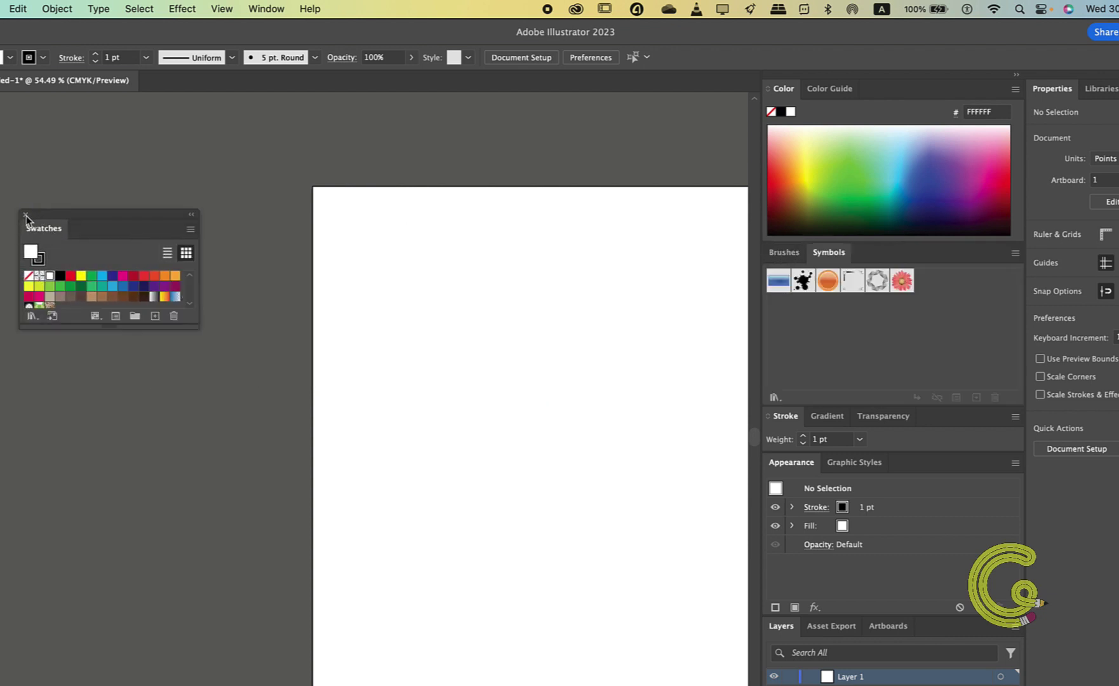
{"action": "left_click", "coordinate": [26, 216]}
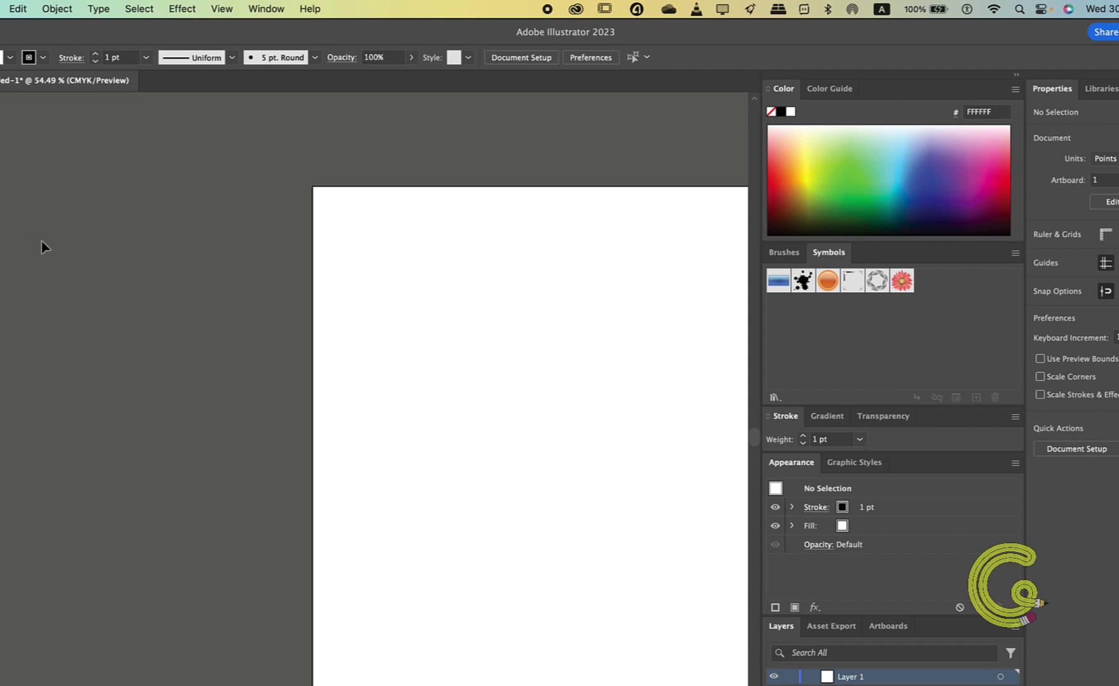
{"action": "left_click", "coordinate": [266, 9]}
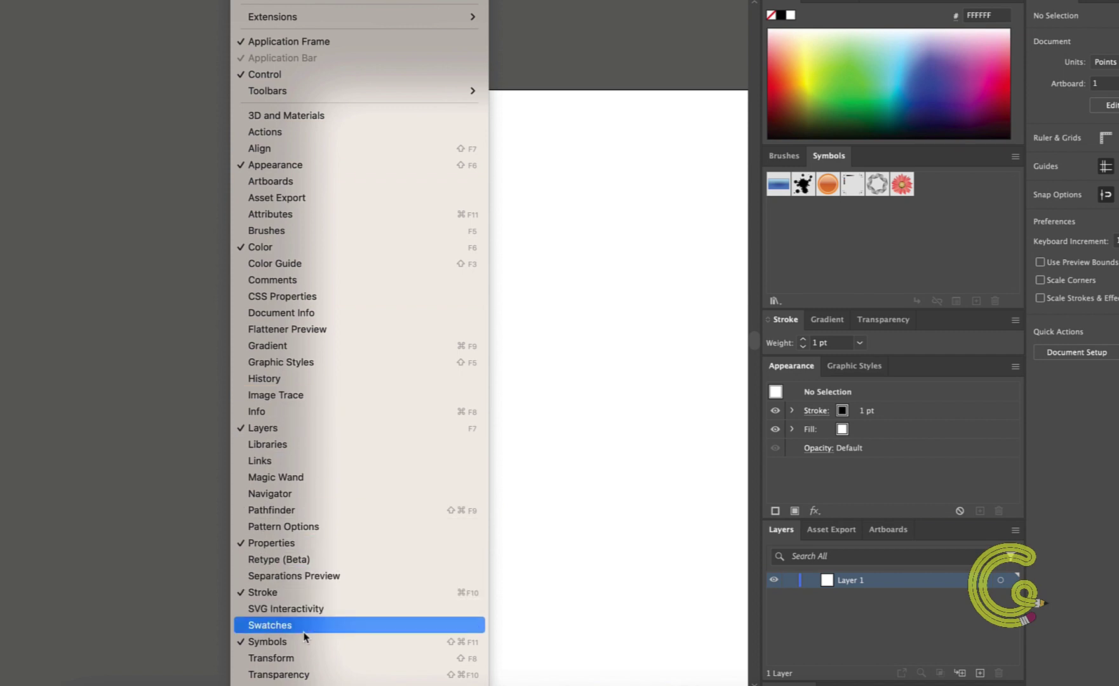
{"action": "left_click", "coordinate": [295, 626]}
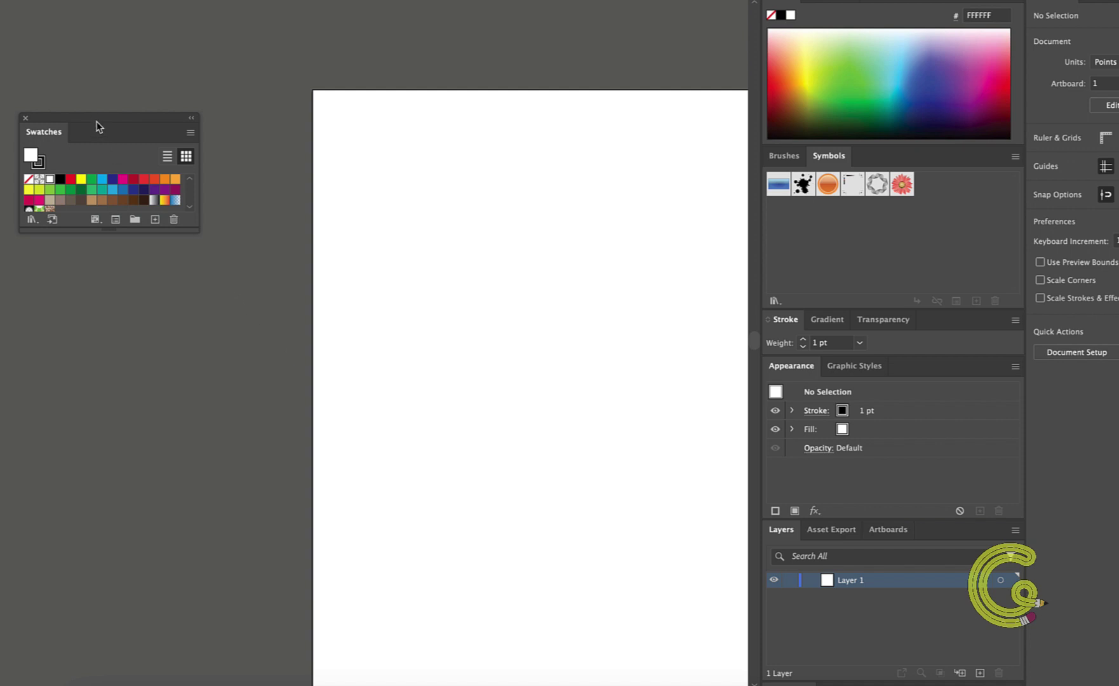
{"action": "mouse_move", "coordinate": [97, 125]}
{"action": "left_mouse_down"}
{"action": "mouse_move", "coordinate": [85, 130]}
{"action": "mouse_move", "coordinate": [867, 160]}
{"action": "left_mouse_up"}
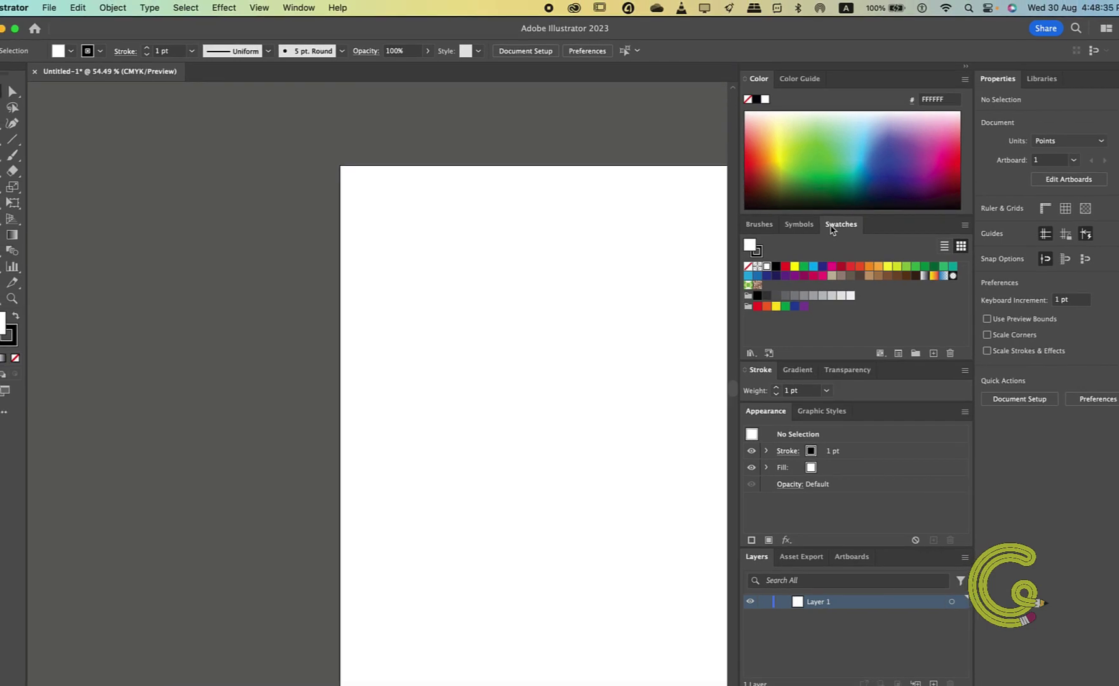
Pull out and close the Swatches, Symbols, Gradient and Graphic Styles panels.
{"action": "mouse_move", "coordinate": [831, 229]}
{"action": "left_mouse_down"}
{"action": "mouse_move", "coordinate": [494, 299]}
{"action": "mouse_move", "coordinate": [456, 289]}
{"action": "left_mouse_up"}
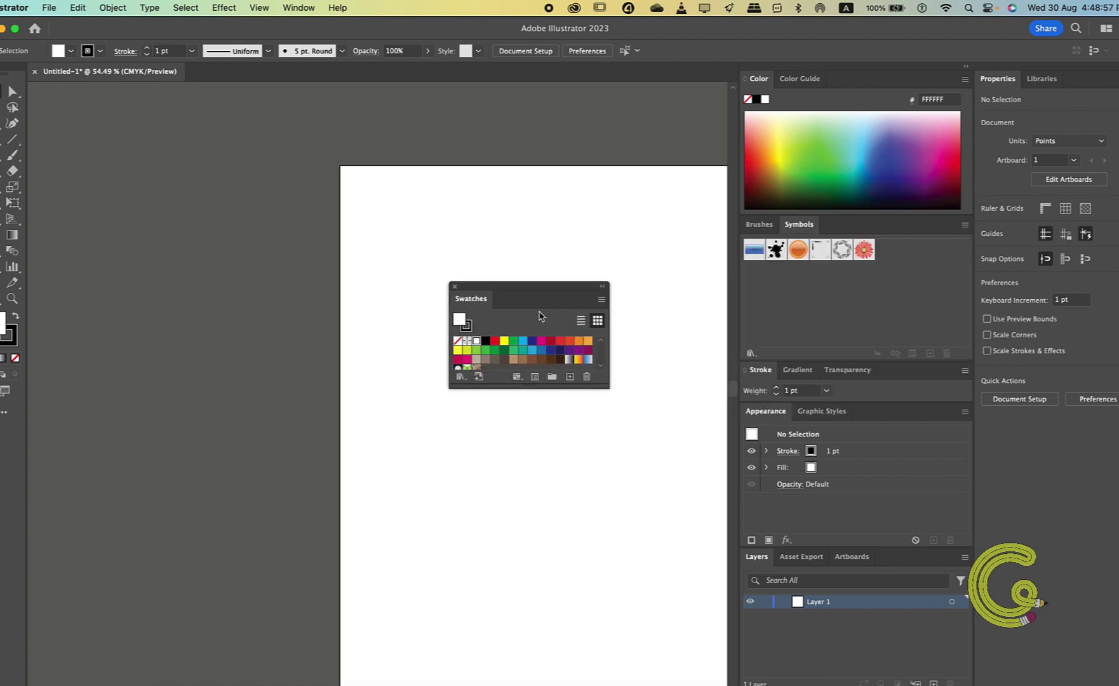
{"action": "left_click", "coordinate": [454, 287]}
{"action": "left_click", "coordinate": [494, 267]}
{"action": "mouse_move", "coordinate": [797, 370]}
{"action": "left_mouse_down"}
{"action": "mouse_move", "coordinate": [512, 388]}
{"action": "mouse_move", "coordinate": [445, 380]}
{"action": "left_mouse_up"}
{"action": "left_click", "coordinate": [440, 366]}
{"action": "left_click_drag", "start_coordinate": [821, 411], "coordinate": [484, 419]}
{"action": "left_click", "coordinate": [470, 413]}
{"action": "left_click", "coordinate": [284, 7]}
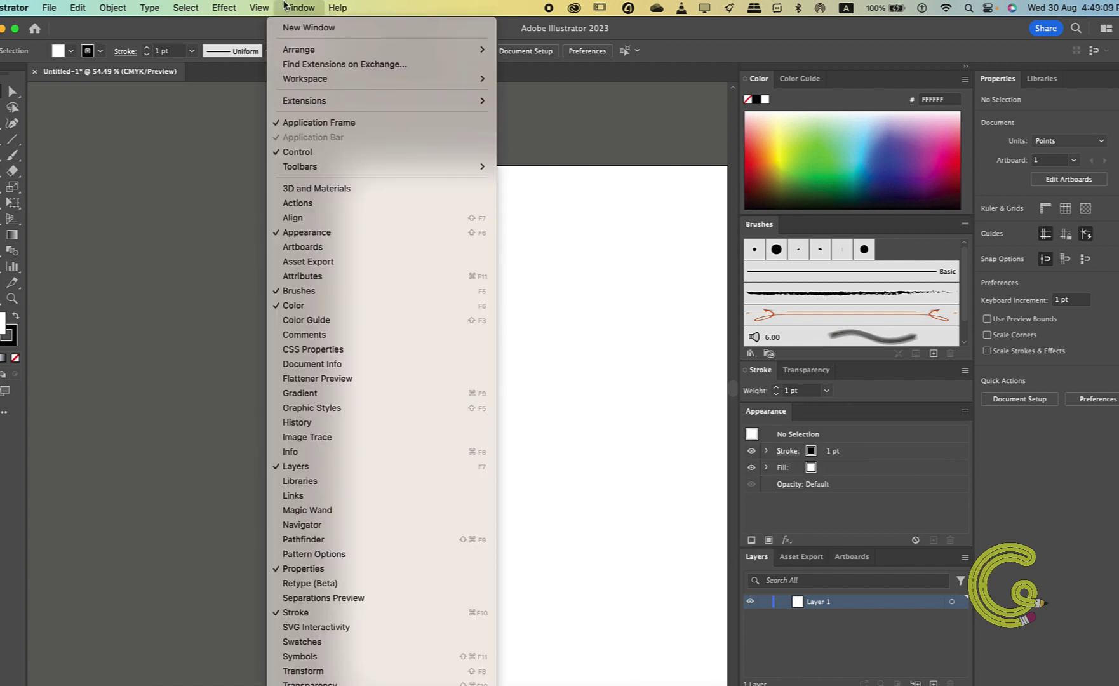
{"action": "left_click", "coordinate": [319, 218]}
Dock the Align panel under Brushes, then reload the Essentials Classic workspace layout.
{"action": "left_click_drag", "start_coordinate": [575, 92], "coordinate": [907, 224]}
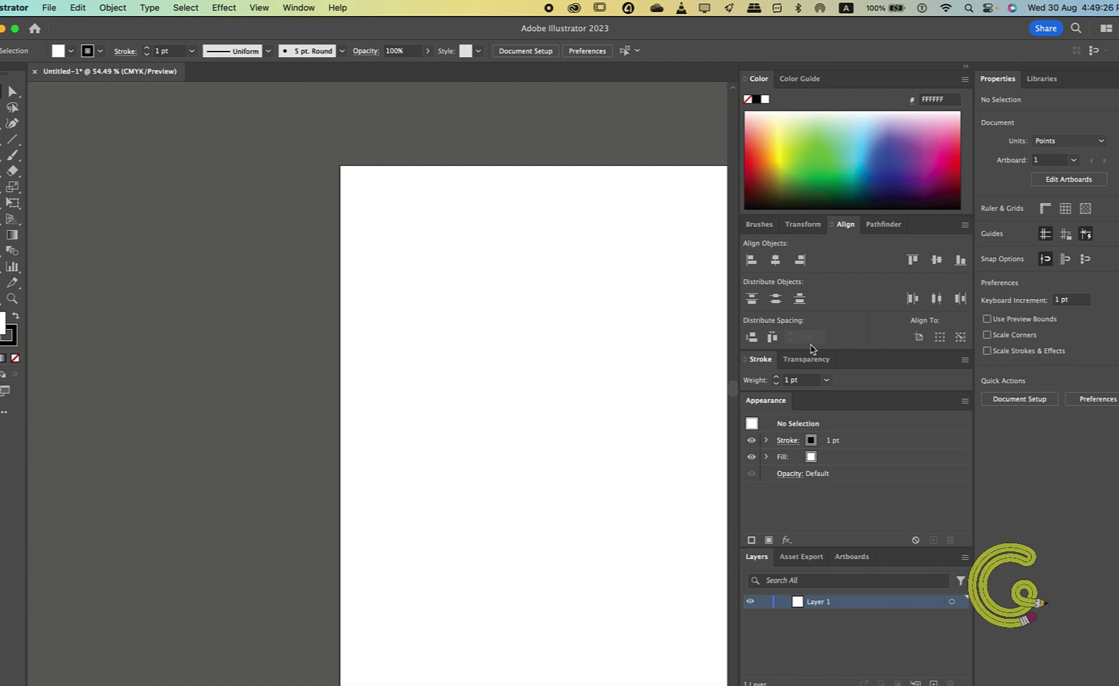
{"action": "left_click", "coordinate": [306, 9]}
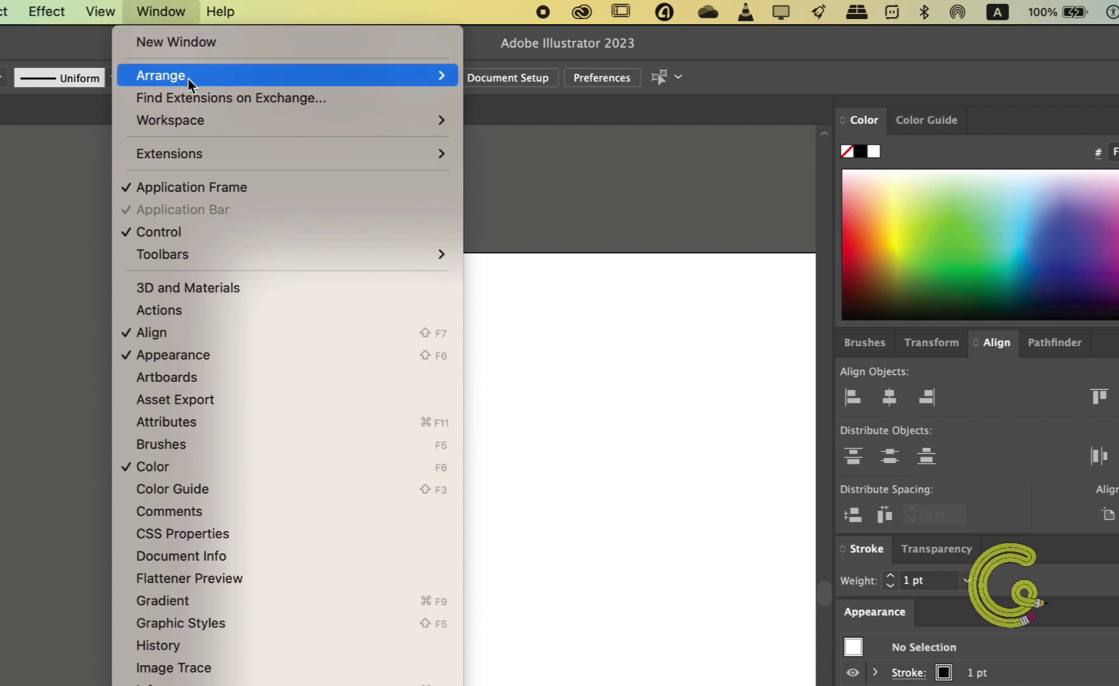
{"action": "mouse_move", "coordinate": [355, 130]}
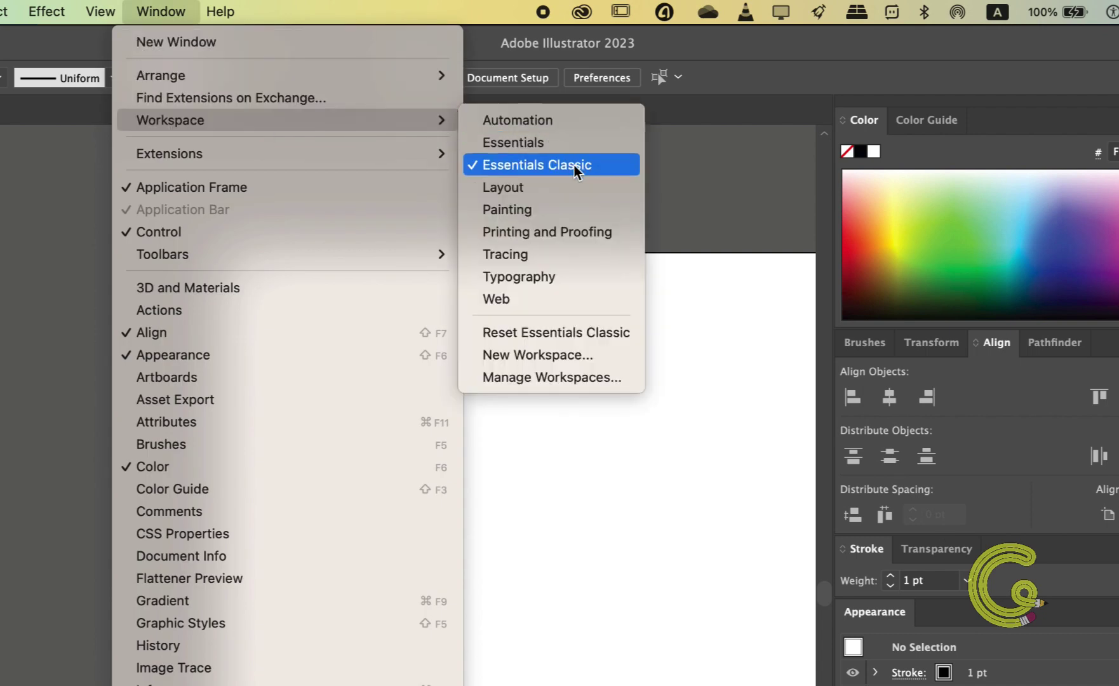
{"action": "left_click", "coordinate": [569, 332]}
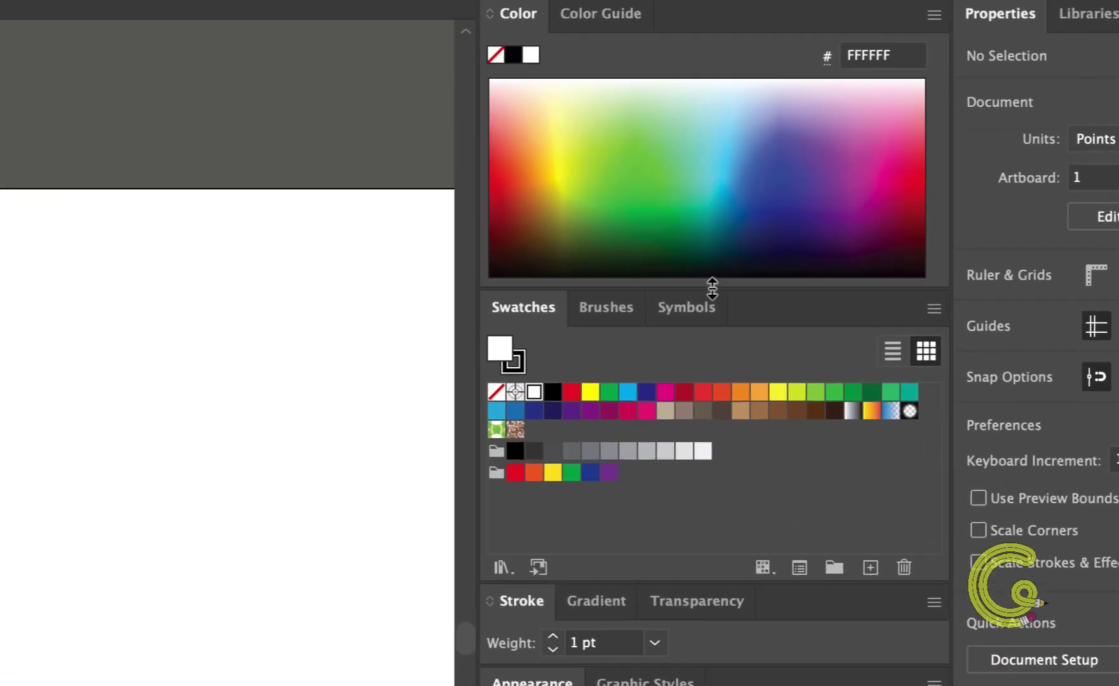
Make the colour spectrum and Swatches panel slightly taller, then drag the Color panel out of the dock.
{"action": "mouse_move", "coordinate": [708, 290]}
{"action": "left_mouse_down"}
{"action": "mouse_move", "coordinate": [715, 385]}
{"action": "mouse_move", "coordinate": [704, 292]}
{"action": "left_mouse_up"}
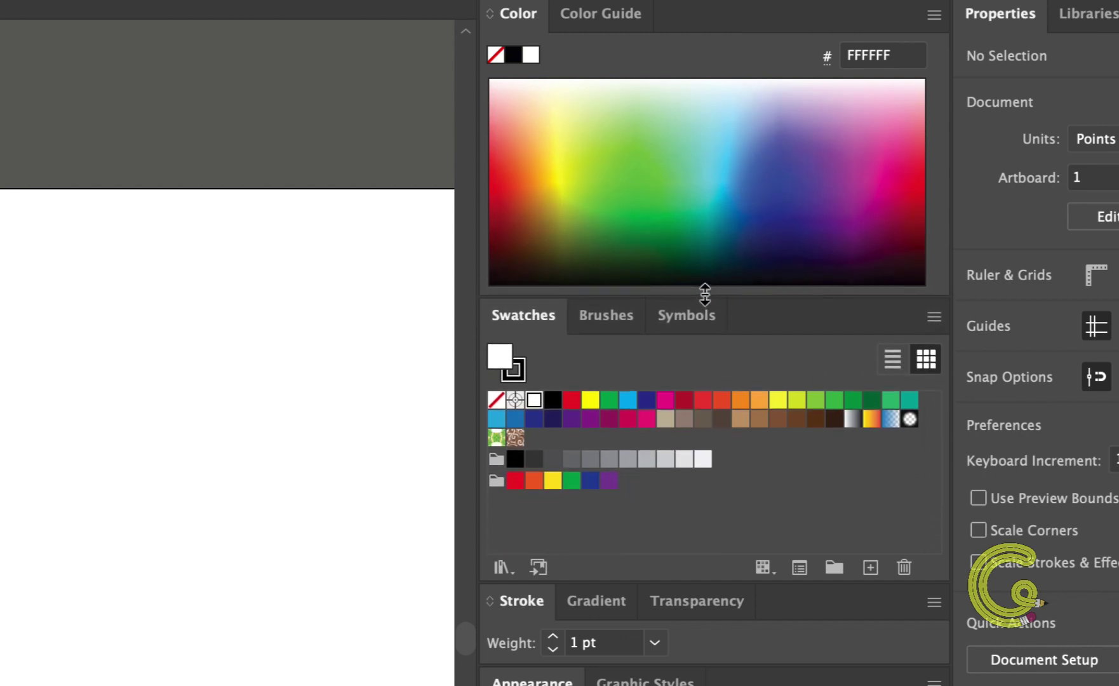
{"action": "left_click_drag", "start_coordinate": [674, 585], "coordinate": [676, 594]}
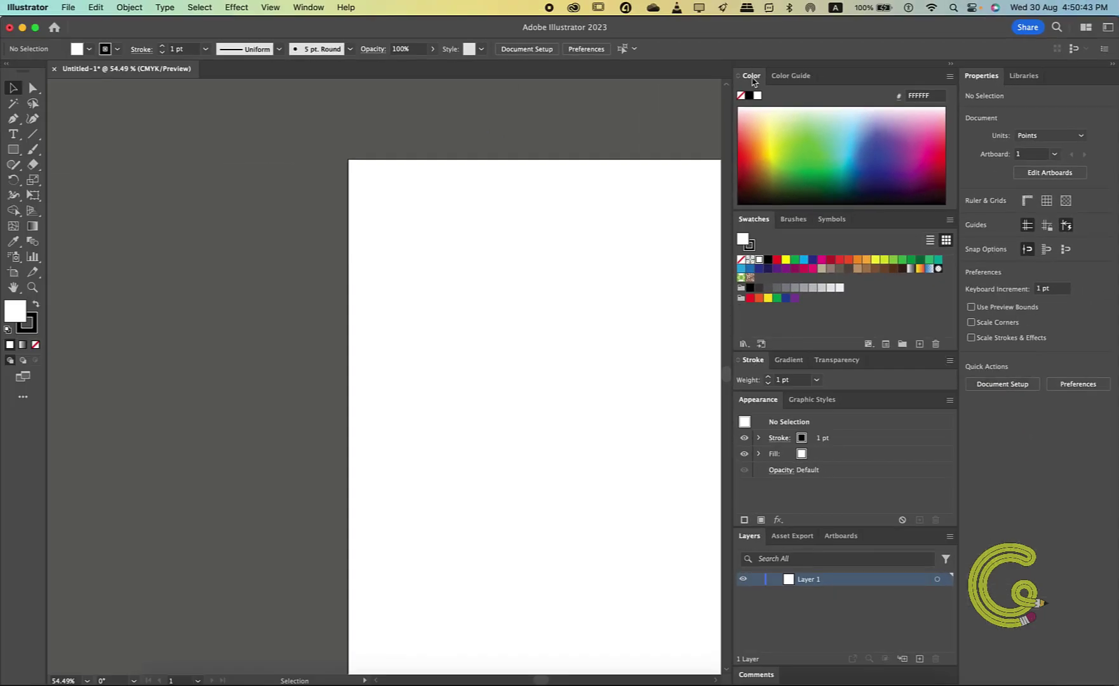
{"action": "left_click_drag", "start_coordinate": [751, 75], "coordinate": [674, 105]}
{"action": "left_click_drag", "start_coordinate": [761, 75], "coordinate": [502, 115]}
Close the Color Guide, Swatches, Brushes, Symbols and Stroke panels.
{"action": "left_click", "coordinate": [499, 111]}
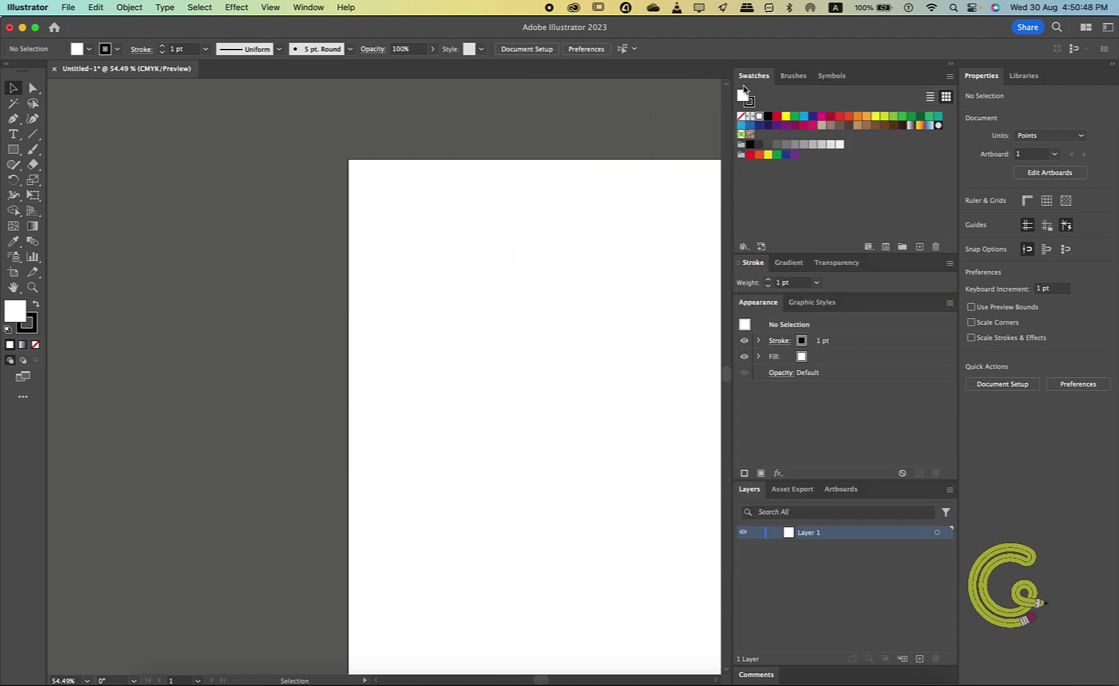
{"action": "left_click_drag", "start_coordinate": [754, 75], "coordinate": [594, 105]}
{"action": "left_click", "coordinate": [592, 101]}
{"action": "left_click_drag", "start_coordinate": [751, 75], "coordinate": [516, 115]}
{"action": "left_click", "coordinate": [559, 103]}
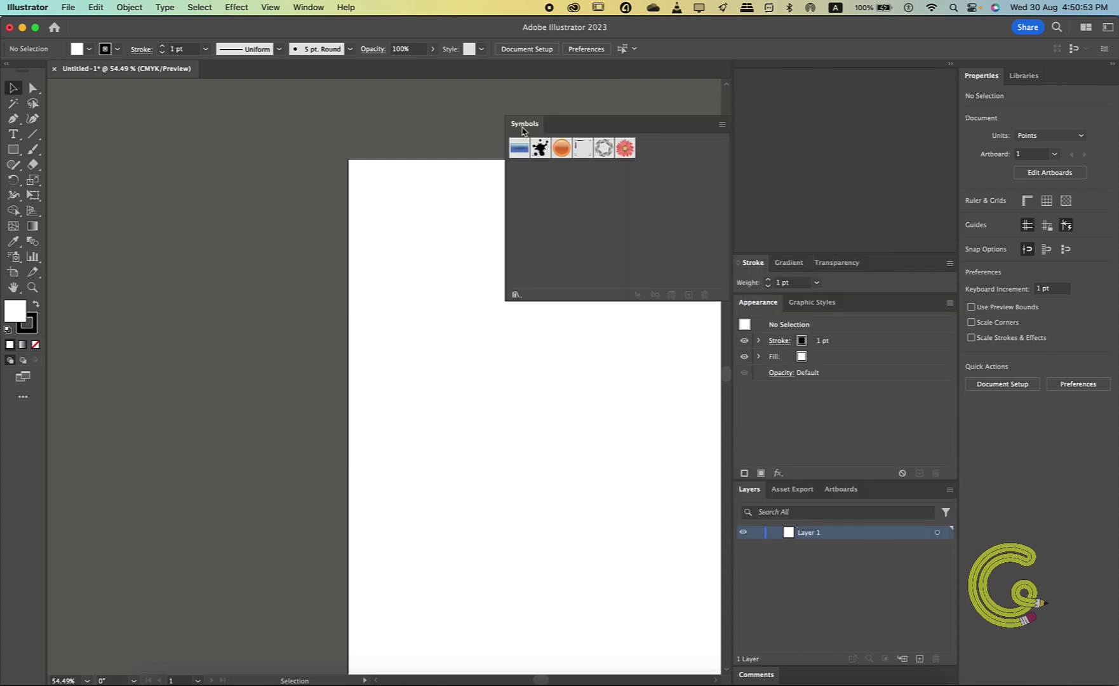
{"action": "left_click", "coordinate": [510, 112]}
{"action": "left_click_drag", "start_coordinate": [754, 75], "coordinate": [553, 113]}
{"action": "left_click", "coordinate": [548, 111]}
Close the Gradient, Transparency, Appearance and Graphic Styles panels and the collapsed strip beside Layers.
{"action": "left_click_drag", "start_coordinate": [751, 75], "coordinate": [505, 136]}
{"action": "left_click", "coordinate": [499, 129]}
{"action": "left_click_drag", "start_coordinate": [753, 76], "coordinate": [517, 126]}
{"action": "left_click", "coordinate": [512, 122]}
{"action": "left_click_drag", "start_coordinate": [754, 75], "coordinate": [435, 137]}
{"action": "left_click", "coordinate": [428, 132]}
{"action": "left_click_drag", "start_coordinate": [757, 75], "coordinate": [367, 129]}
{"action": "left_click", "coordinate": [366, 125]}
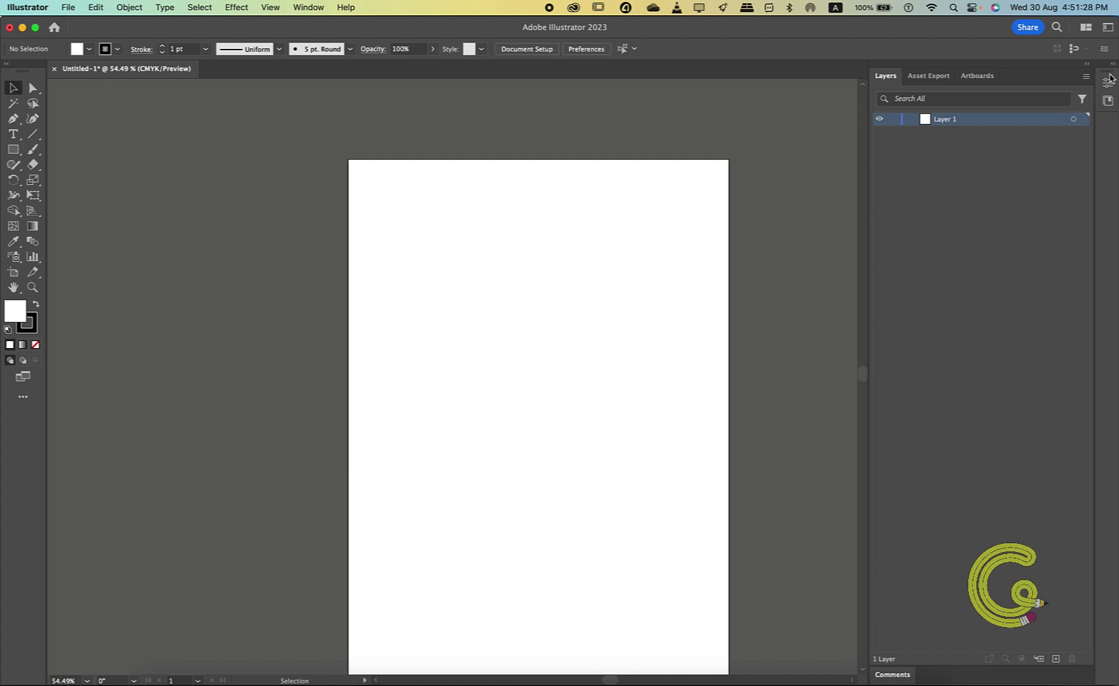
{"action": "left_click_drag", "start_coordinate": [886, 130], "coordinate": [722, 109]}
{"action": "left_click", "coordinate": [721, 84]}
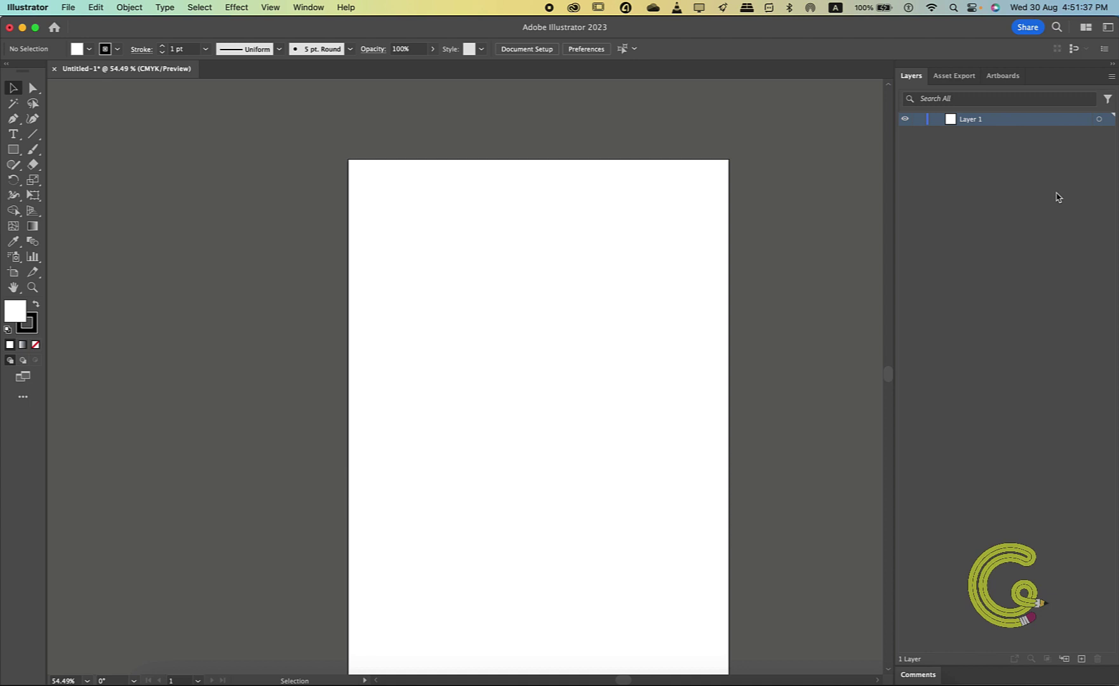
Use Window > Workspace > New Workspace to save the layout as 'Personal'.
{"action": "left_click", "coordinate": [308, 7]}
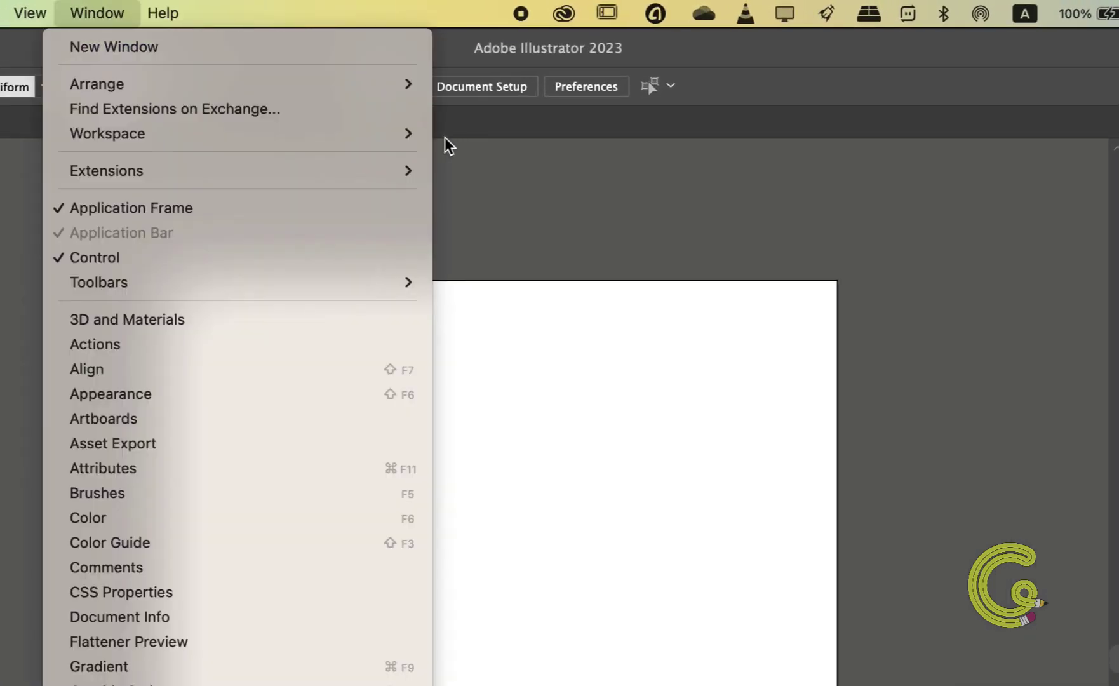
{"action": "mouse_move", "coordinate": [417, 135]}
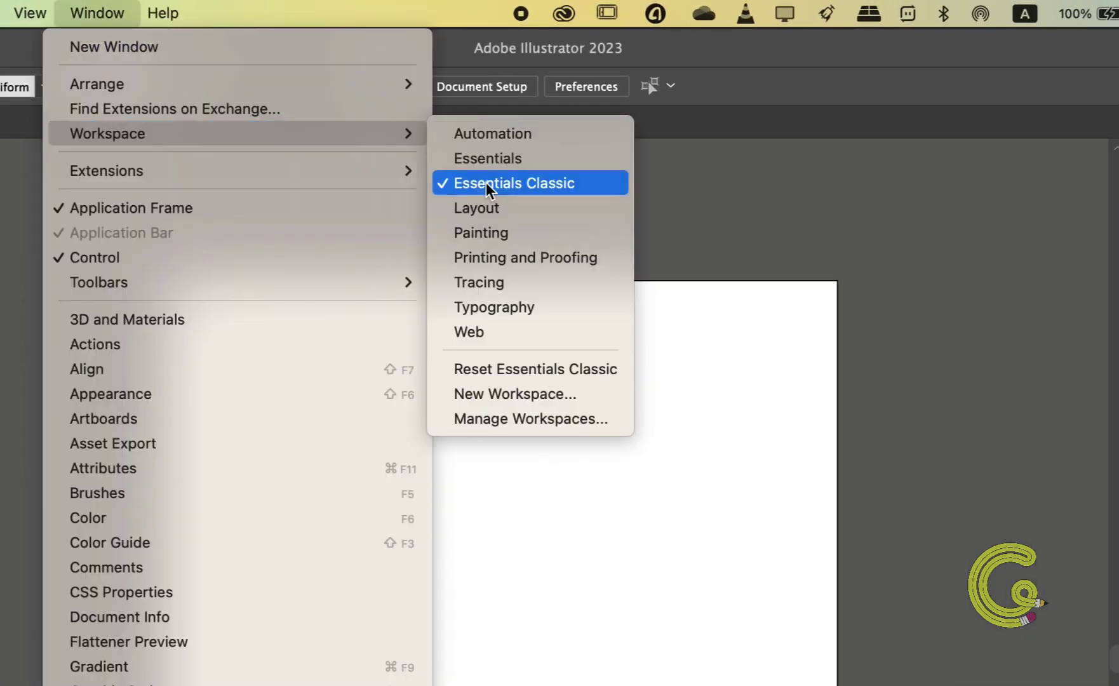
{"action": "left_click", "coordinate": [515, 393]}
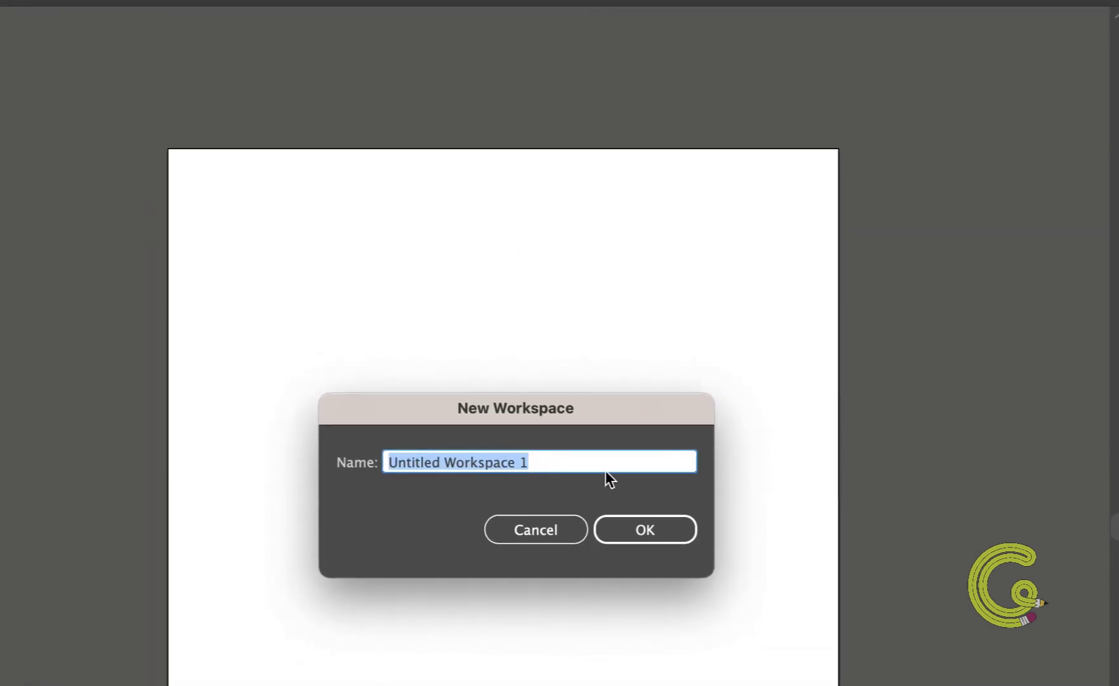
{"action": "type", "text": "Pers"}
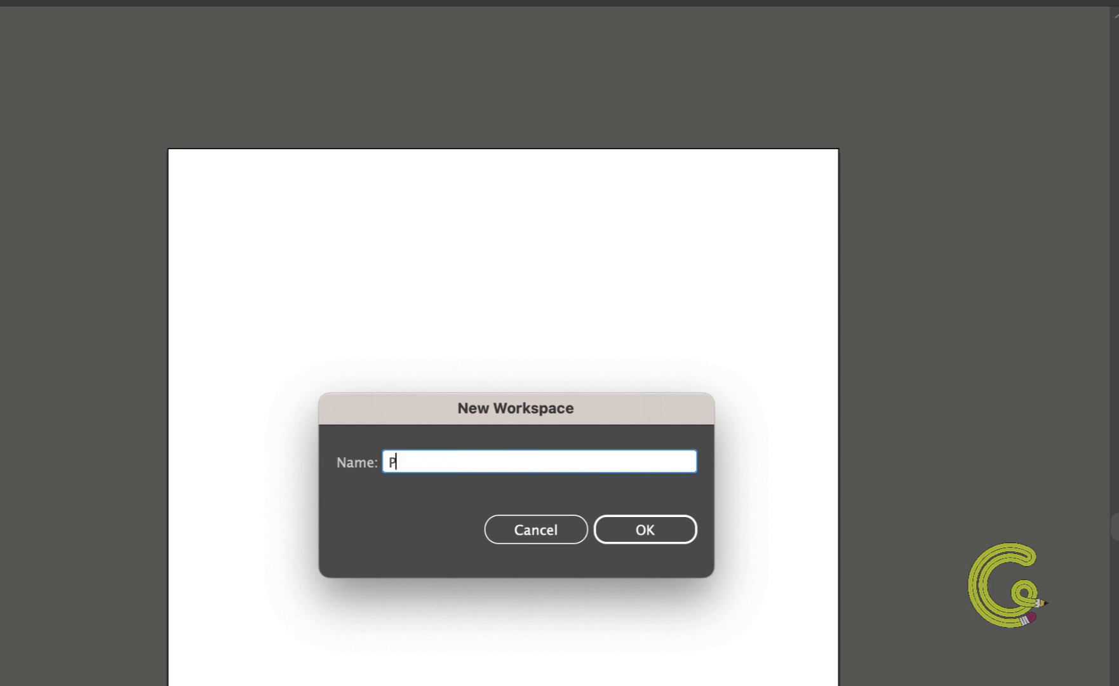
{"action": "type", "text": "onal"}
{"action": "left_click", "coordinate": [644, 529]}
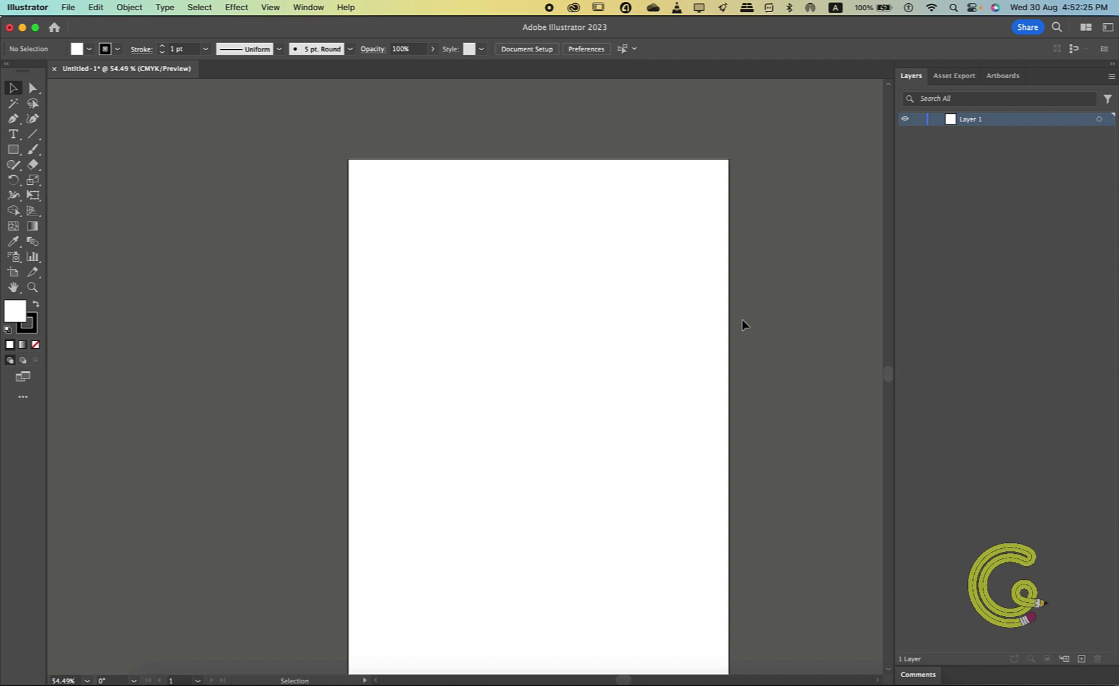
{"action": "left_click", "coordinate": [308, 7]}
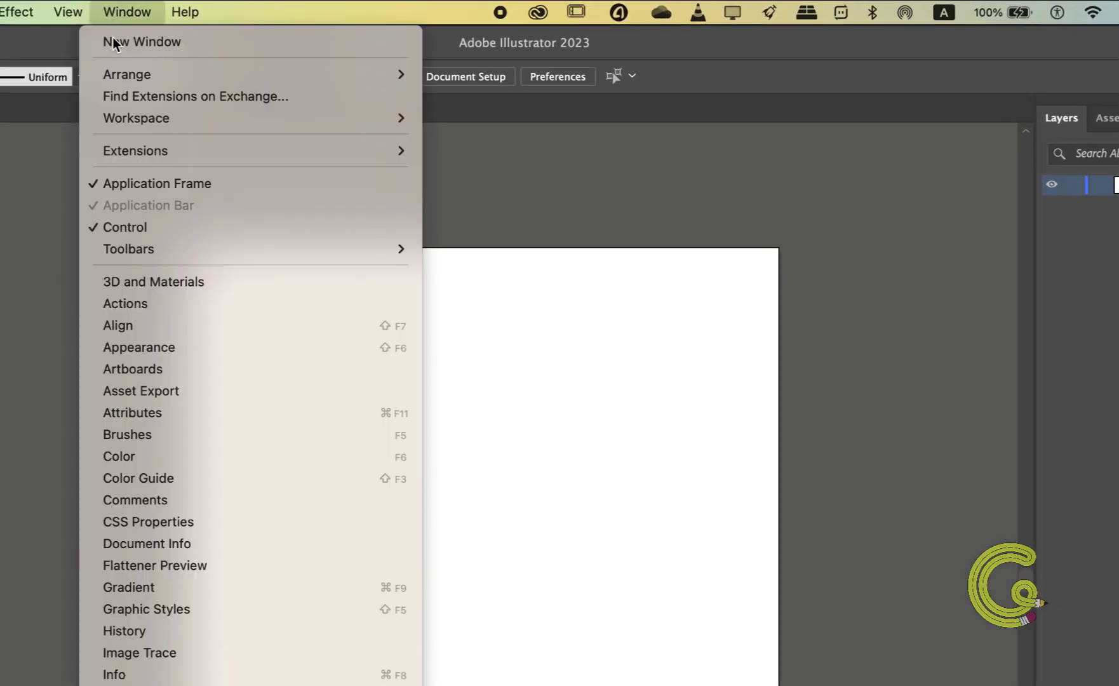
{"action": "mouse_move", "coordinate": [253, 124]}
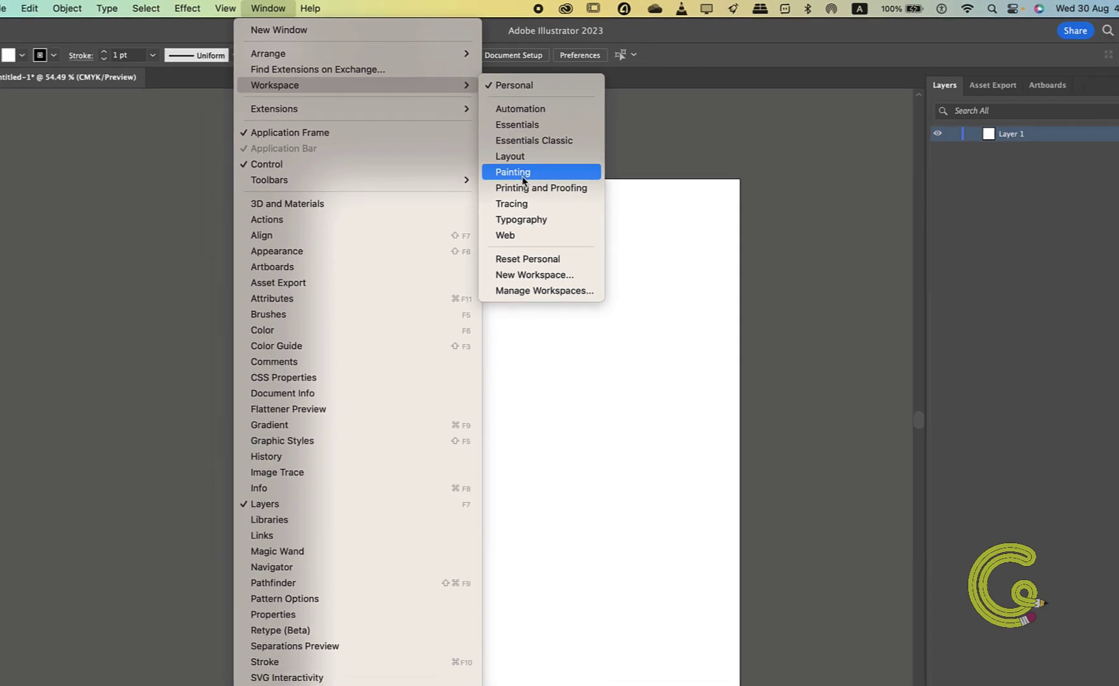
{"action": "left_click", "coordinate": [480, 238]}
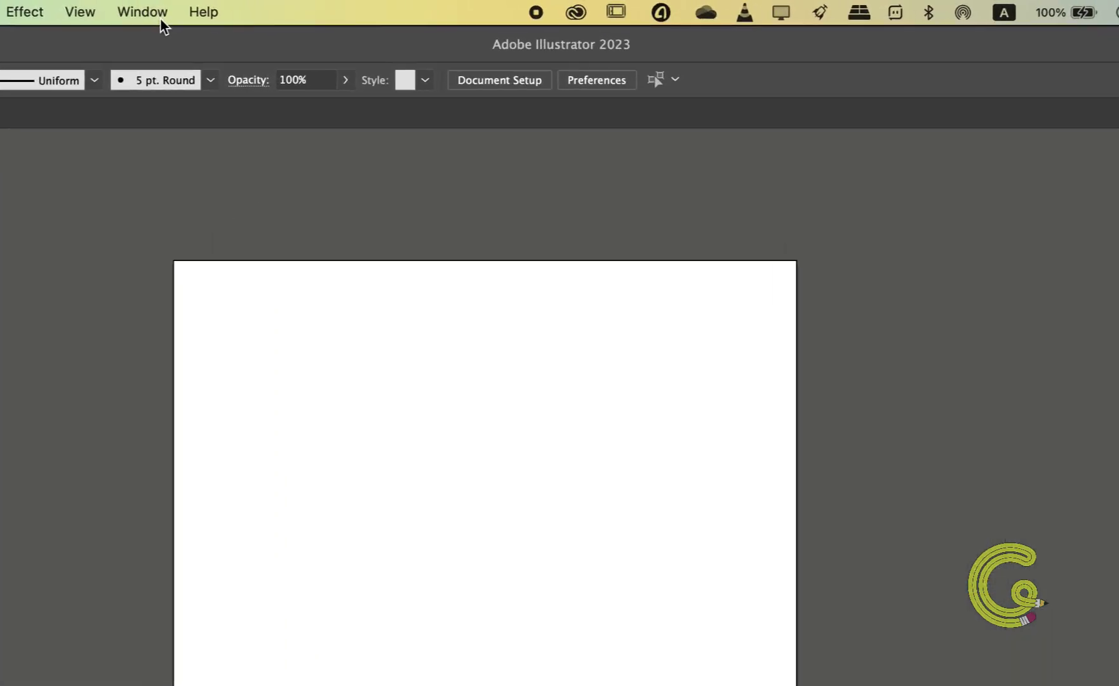
{"action": "left_click", "coordinate": [319, 12]}
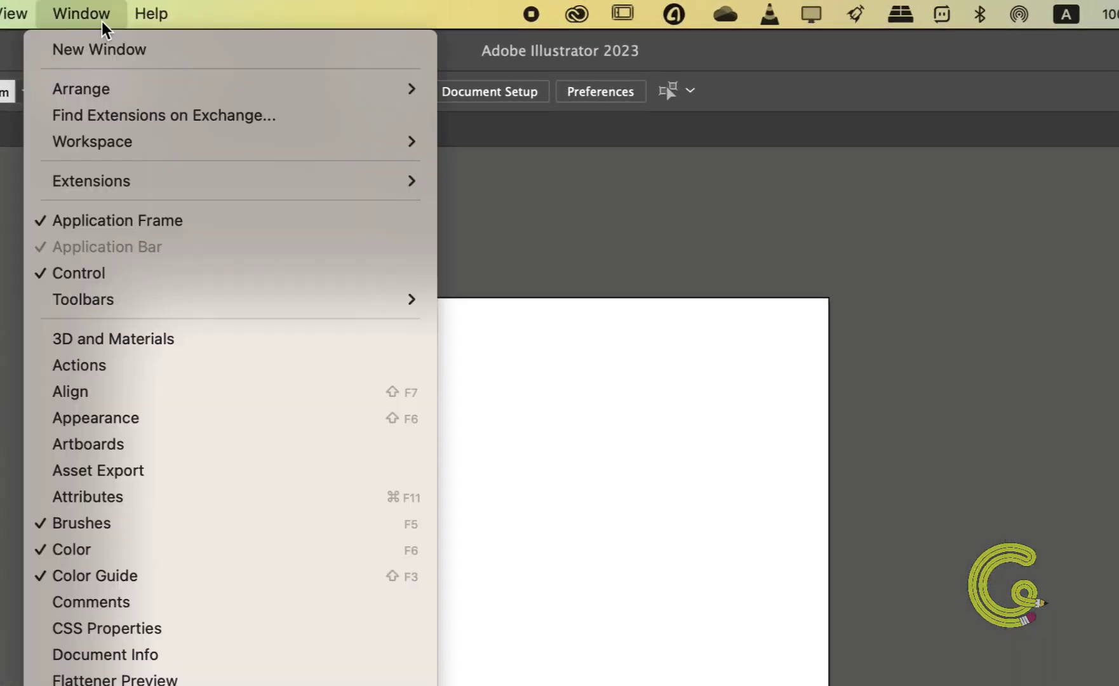
{"action": "mouse_move", "coordinate": [160, 141]}
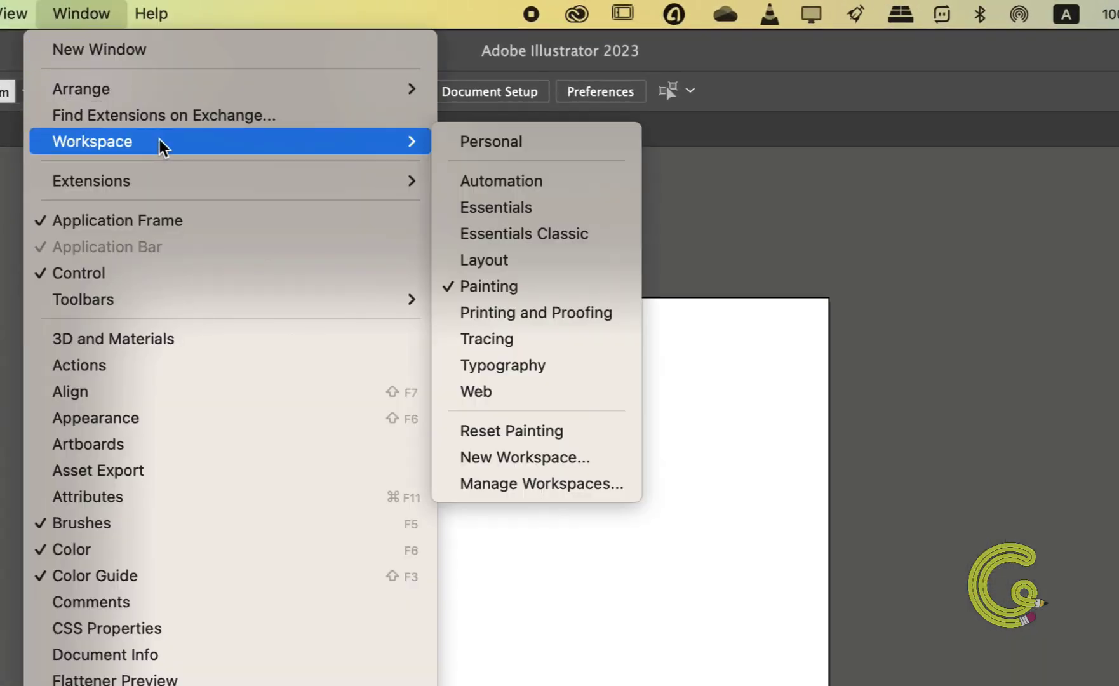
{"action": "left_click", "coordinate": [524, 144]}
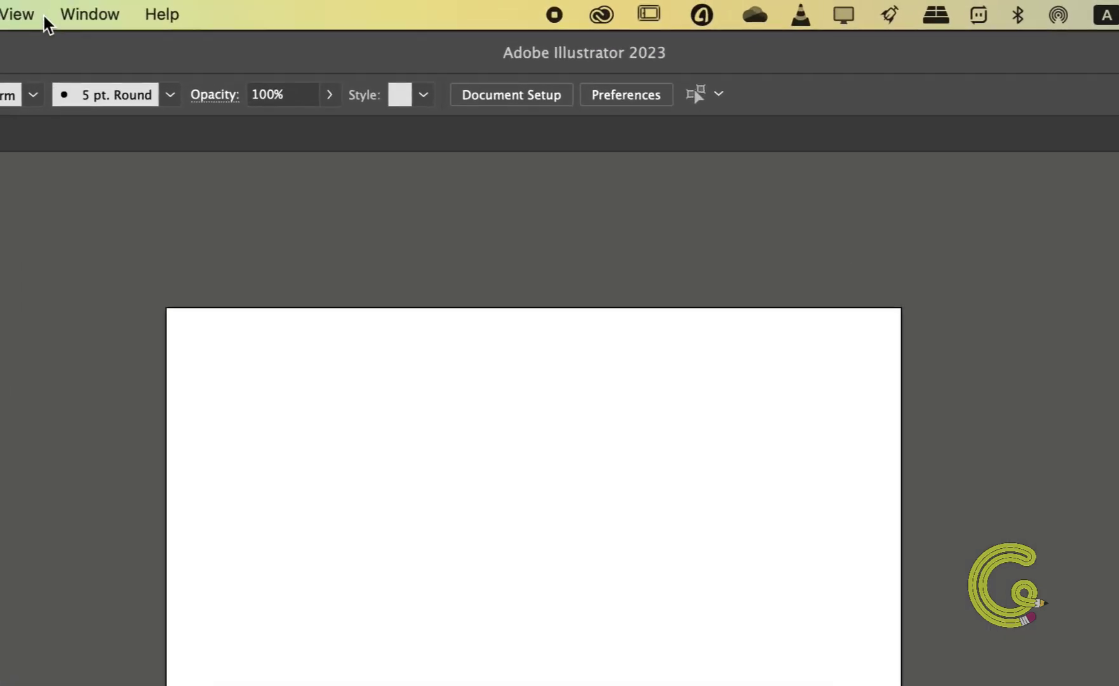
Delete 'Personal' in Manage Workspaces, confirm the removal and close the dialog.
{"action": "left_click", "coordinate": [309, 7]}
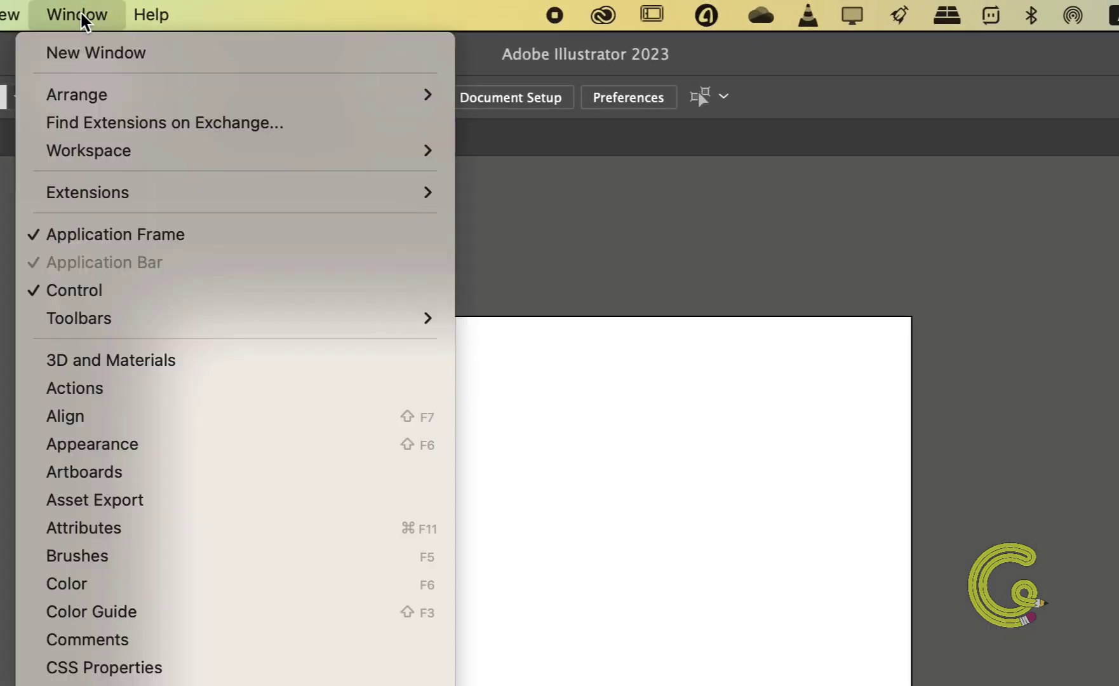
{"action": "mouse_move", "coordinate": [160, 151]}
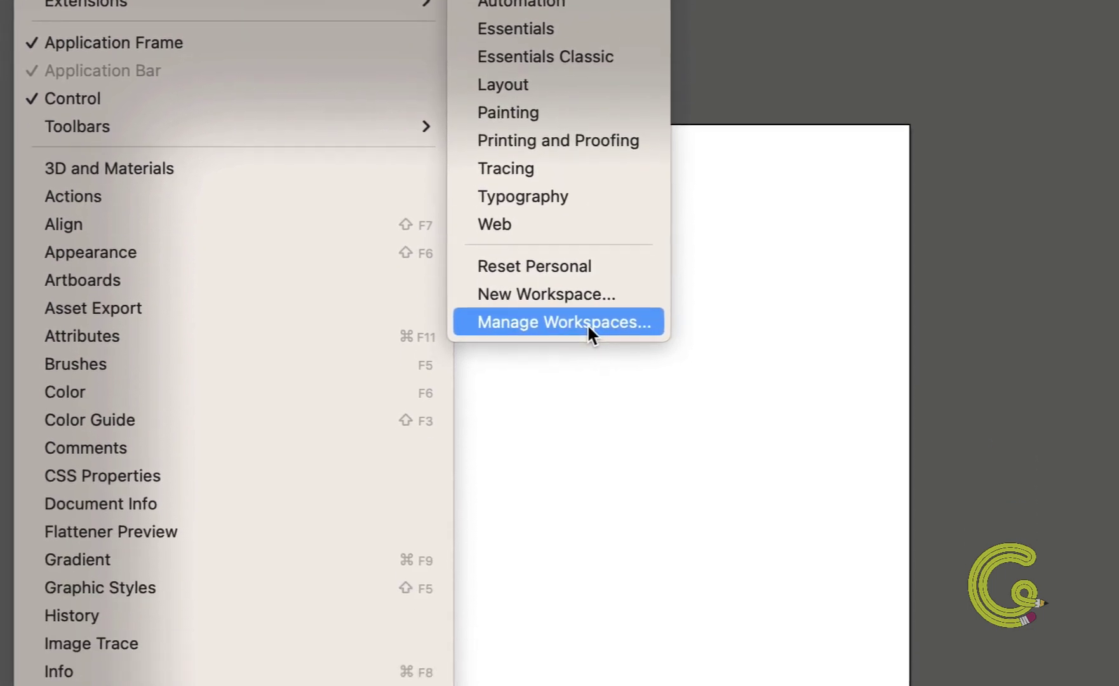
{"action": "left_click", "coordinate": [588, 514]}
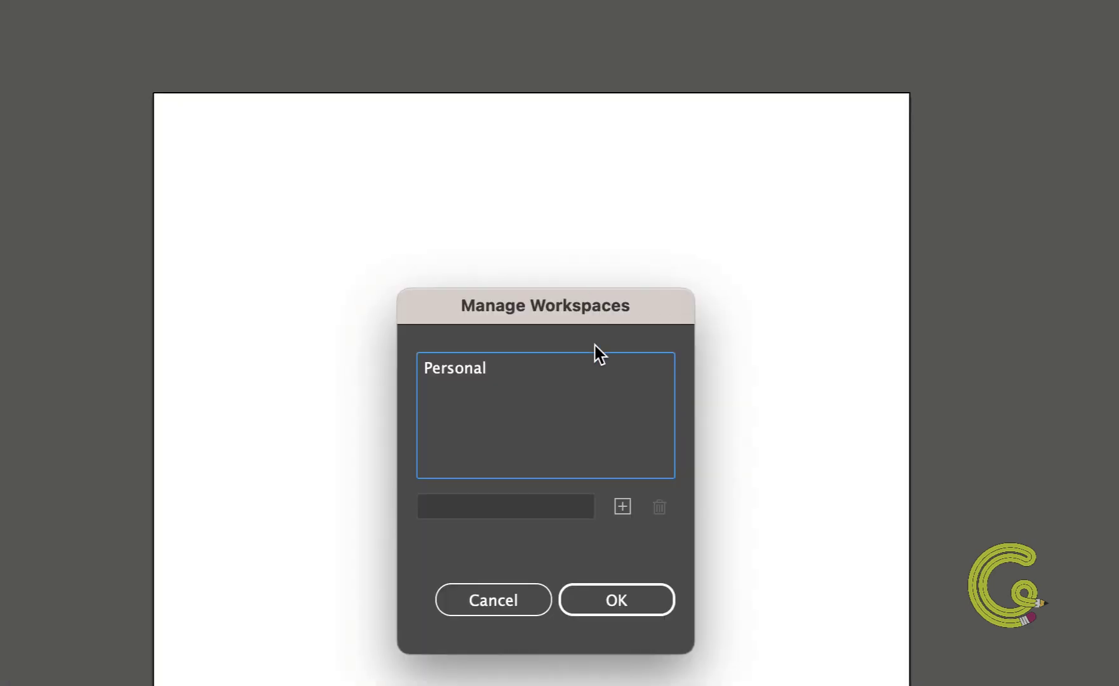
{"action": "left_click", "coordinate": [478, 369]}
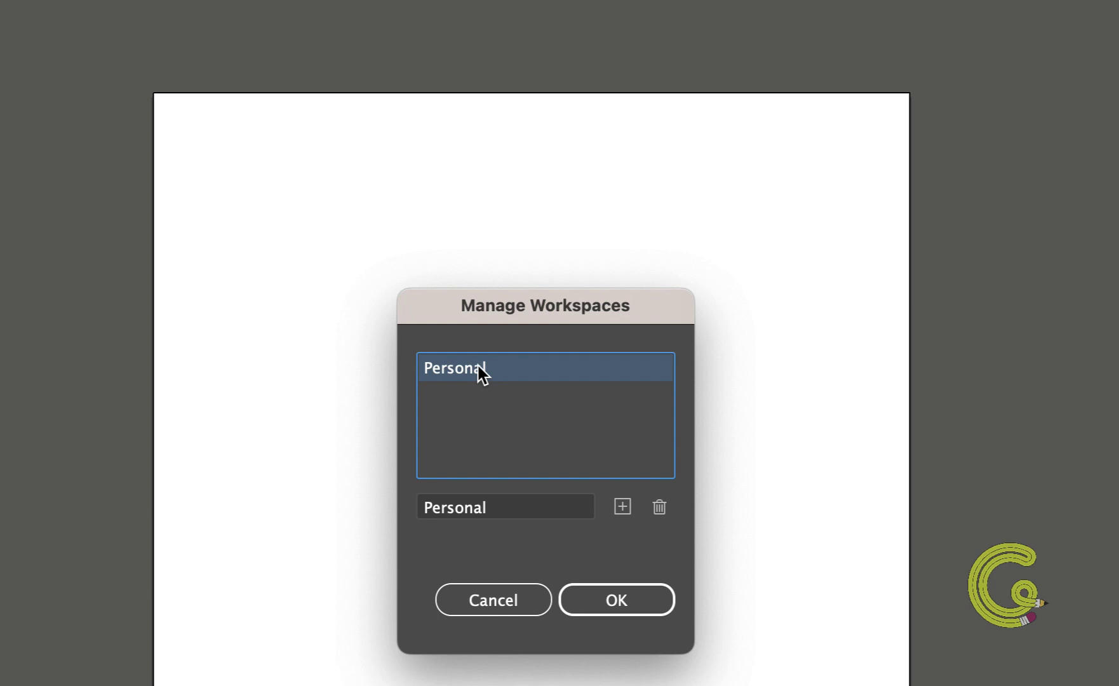
{"action": "left_click", "coordinate": [659, 506]}
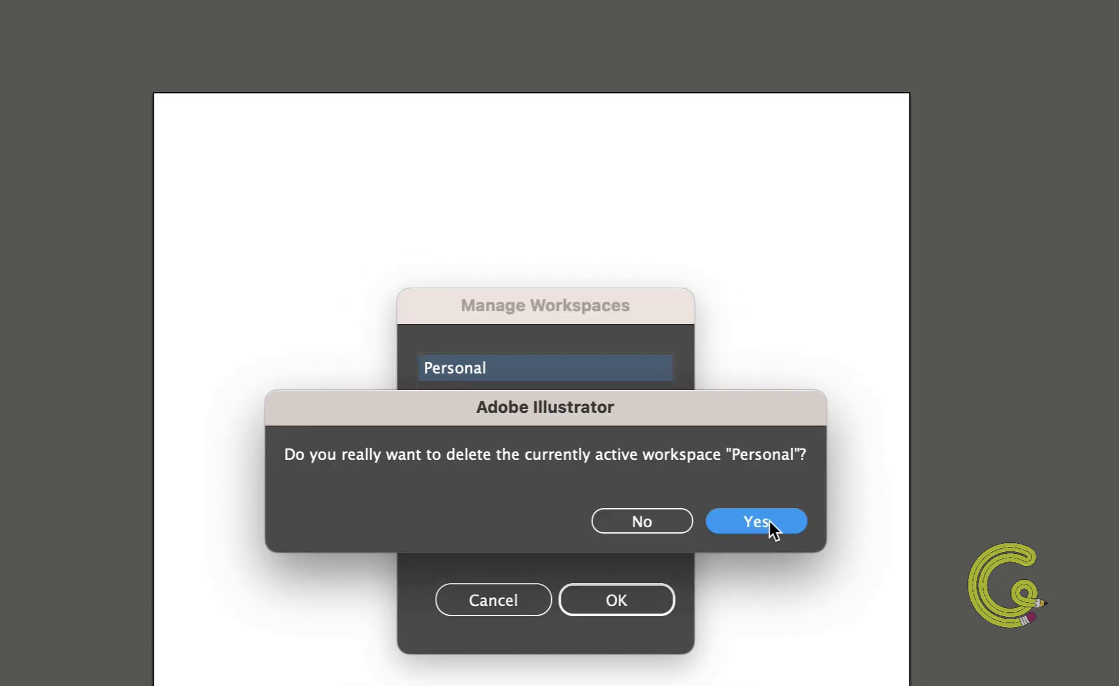
{"action": "left_click", "coordinate": [756, 522]}
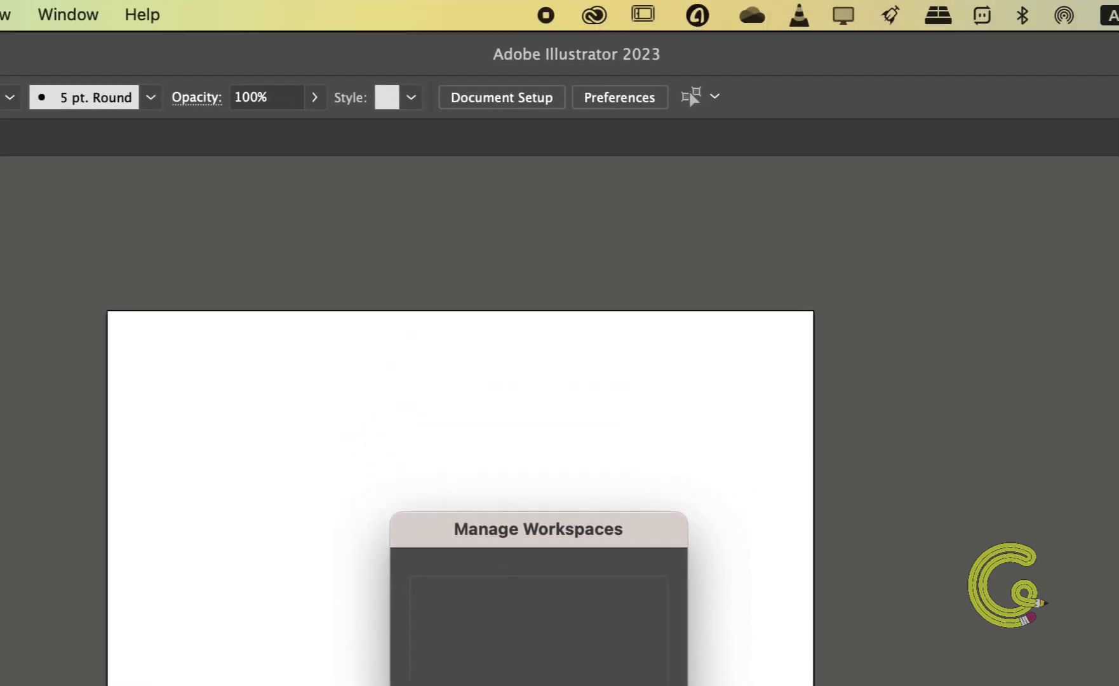
{"action": "key", "text": "Return"}
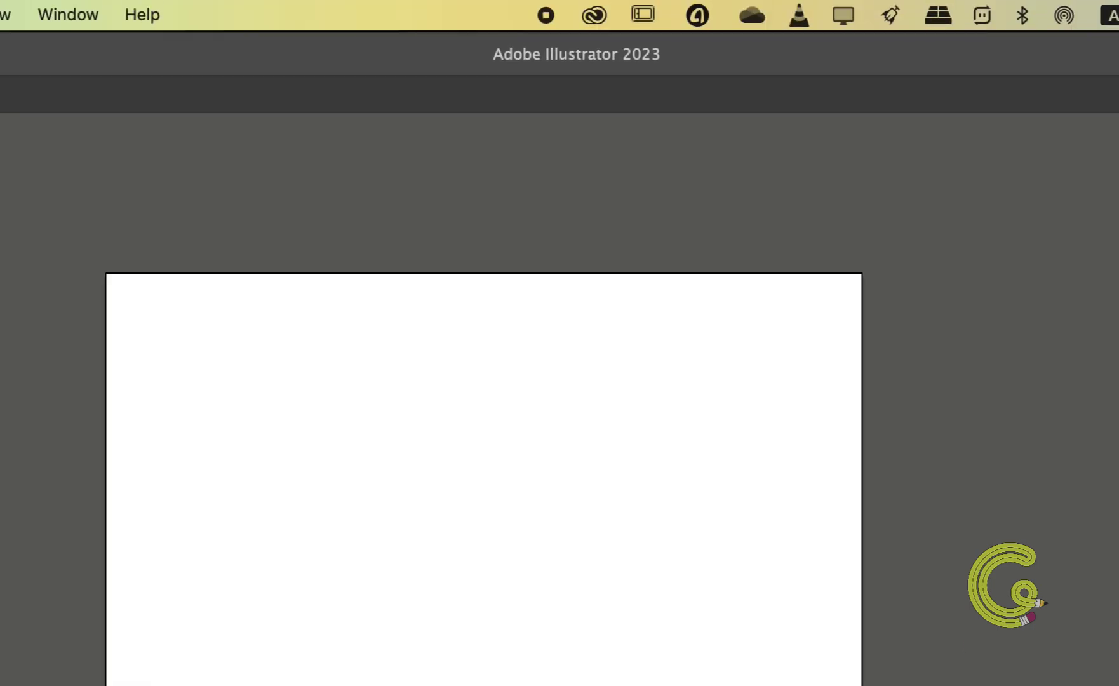
{"action": "left_click", "coordinate": [68, 14]}
Add a workspace in Manage Workspaces and rename Untitled Workspace 1 to 'Demo'.
{"action": "mouse_move", "coordinate": [167, 153]}
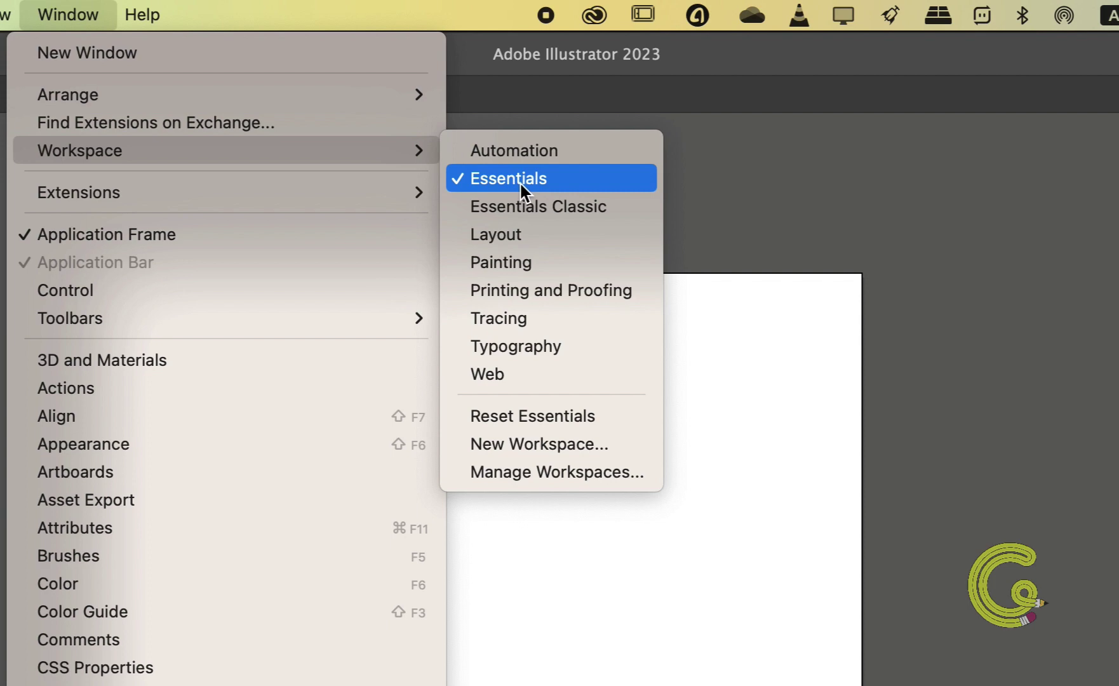
{"action": "left_click", "coordinate": [567, 474]}
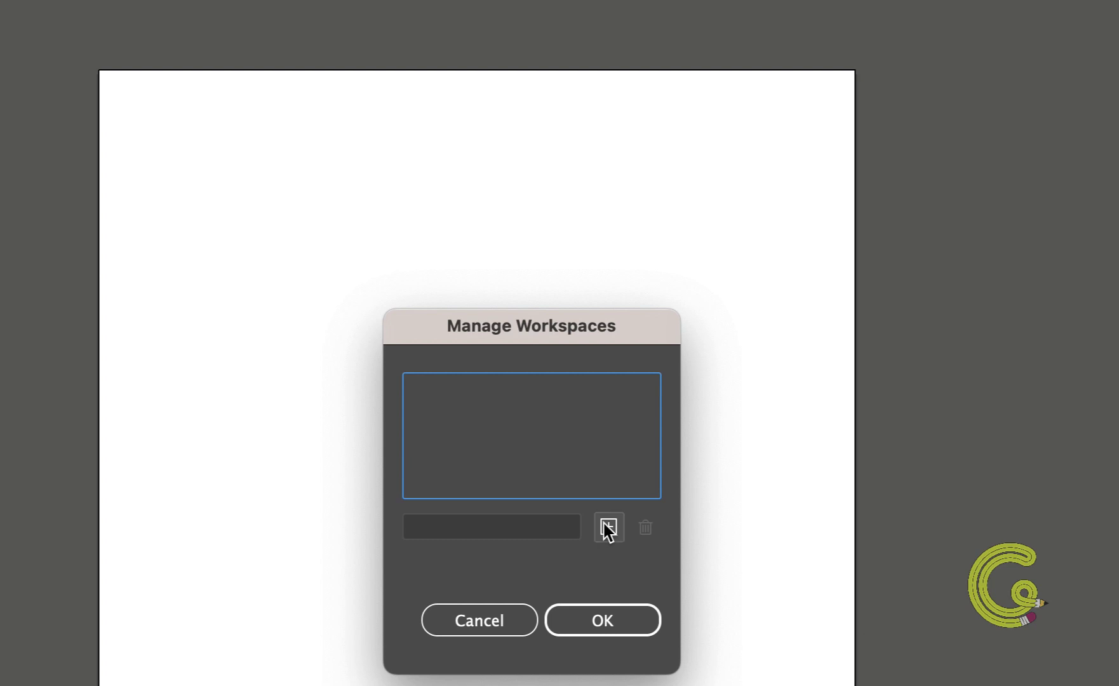
{"action": "left_click", "coordinate": [607, 528]}
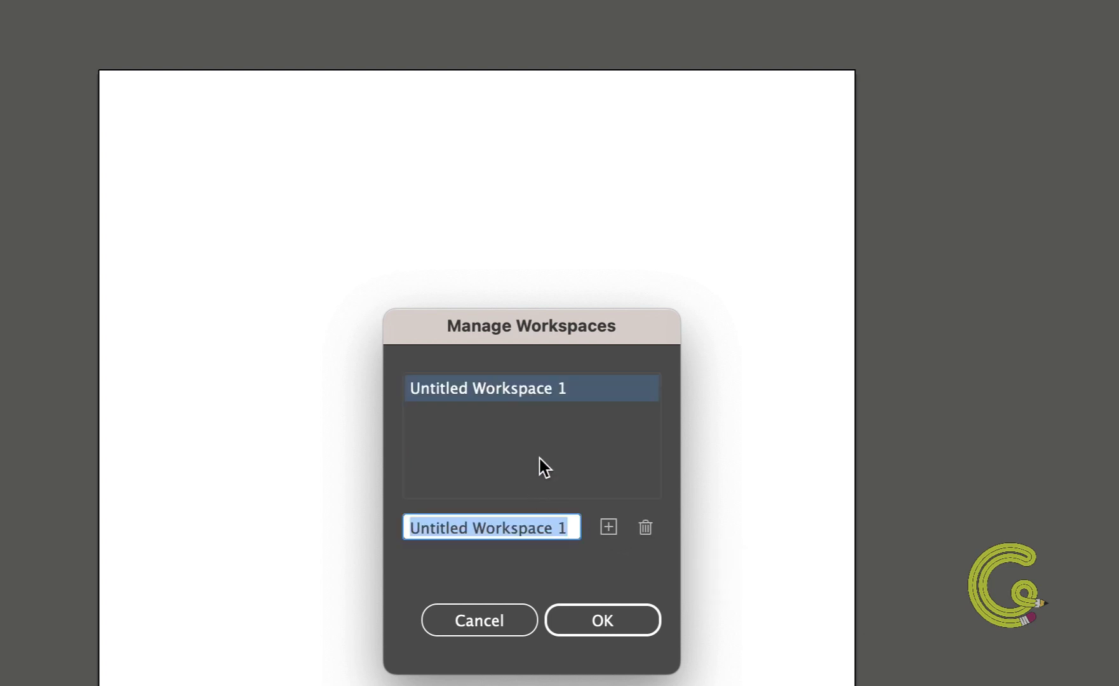
{"action": "type", "text": "De"}
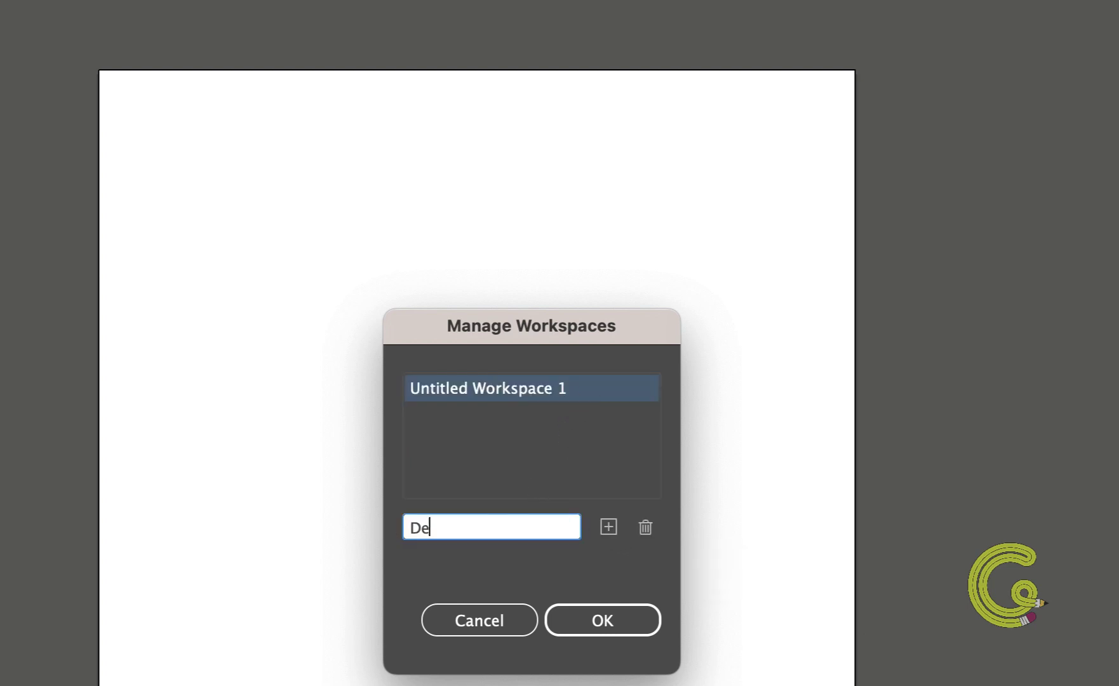
{"action": "type", "text": "mo"}
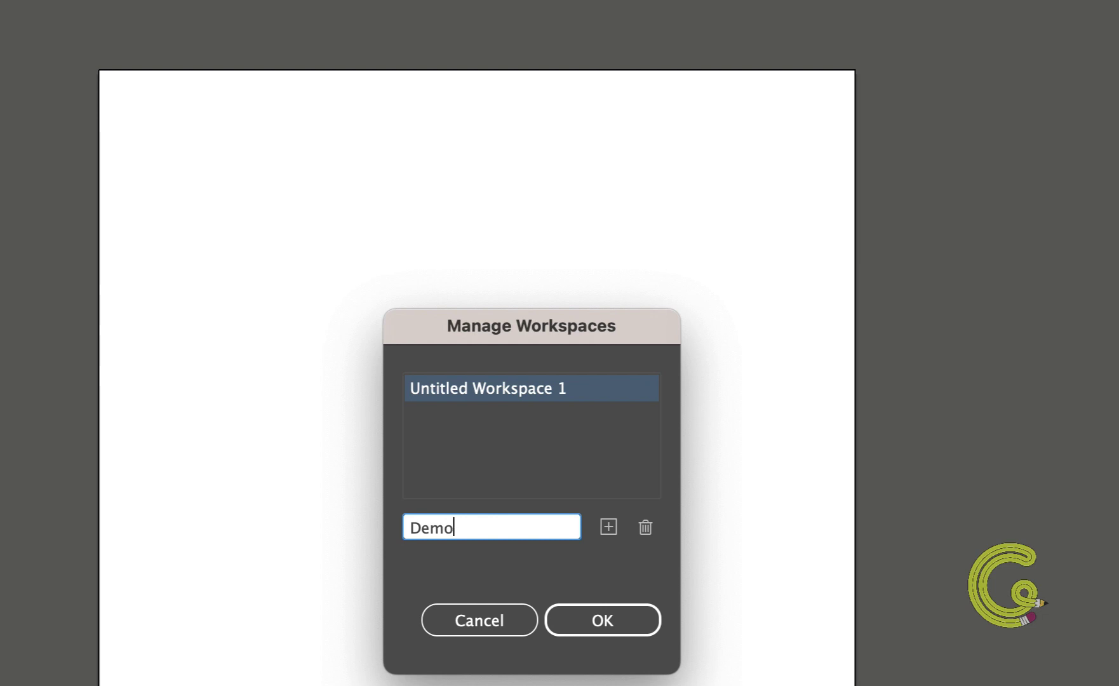
{"action": "key", "text": "Return"}
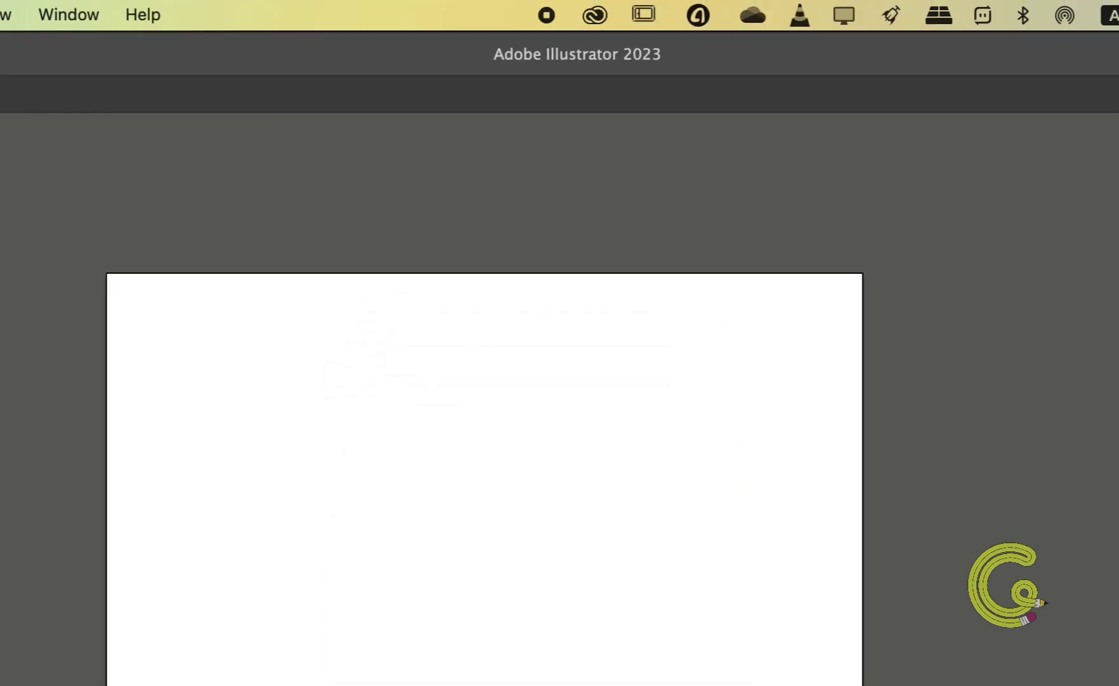
{"action": "left_click", "coordinate": [96, 14]}
Choose Demo from the Window > Workspace submenu to apply it.
{"action": "mouse_move", "coordinate": [258, 159]}
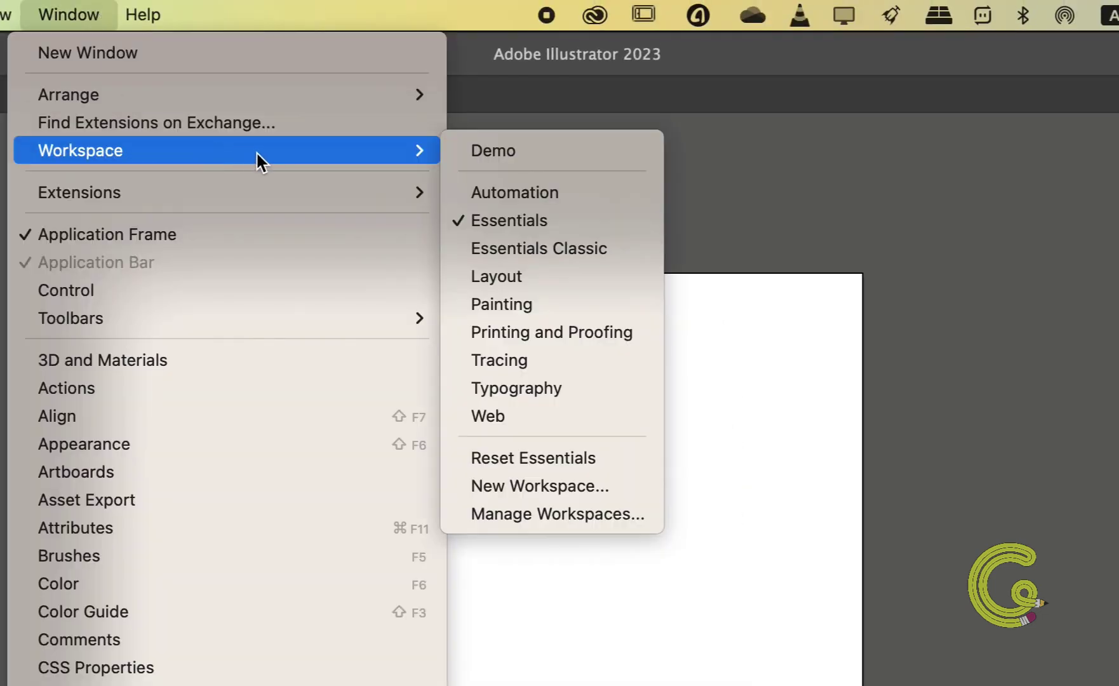
{"action": "left_click", "coordinate": [524, 150]}
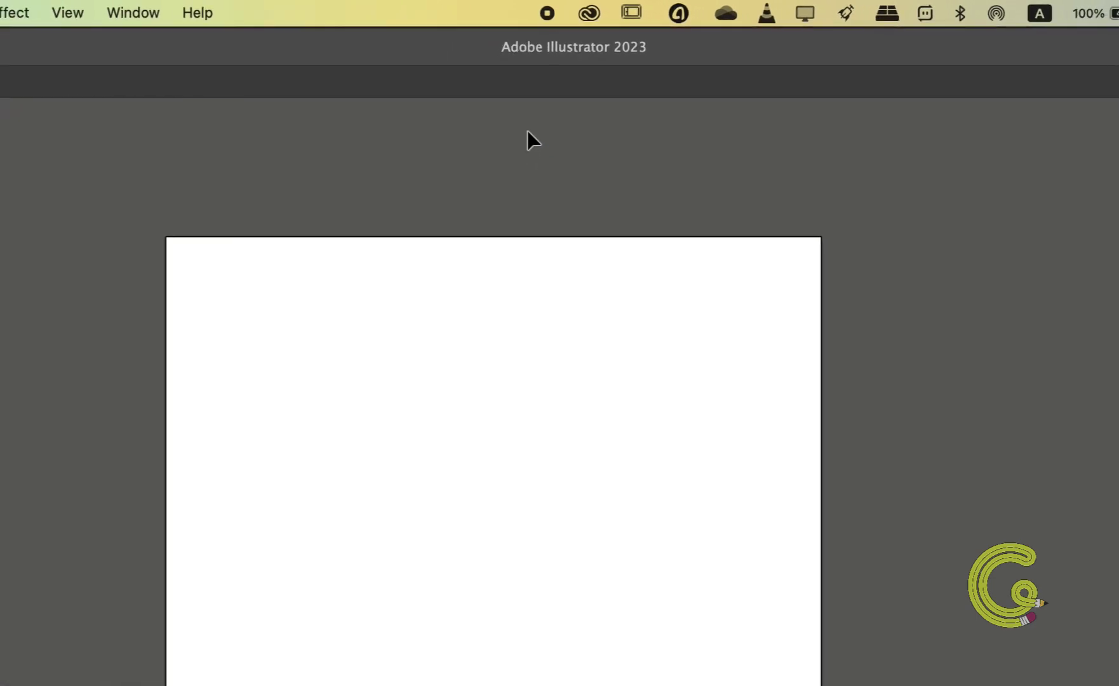